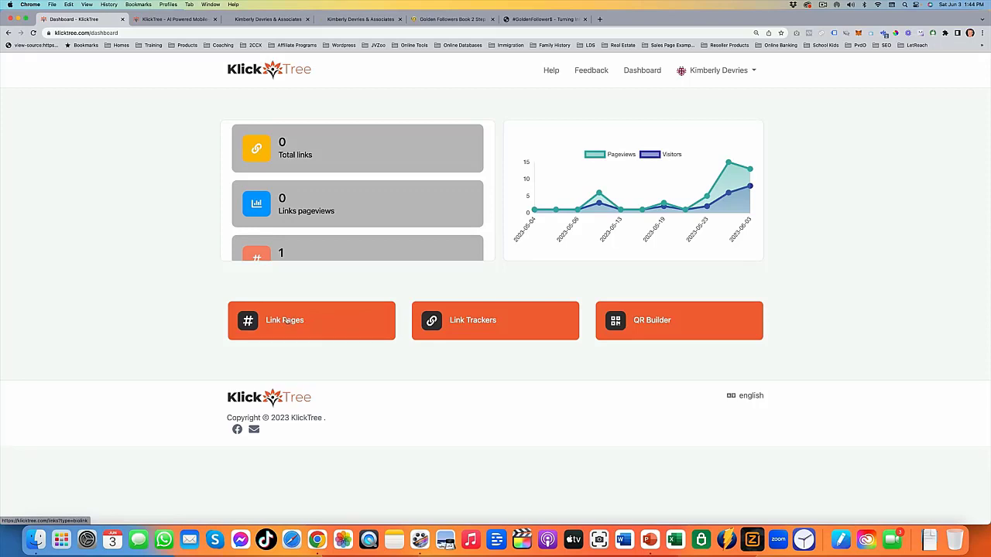
Step: Start creating a new link page and enter Testing as its short URL alias
click(286, 321)
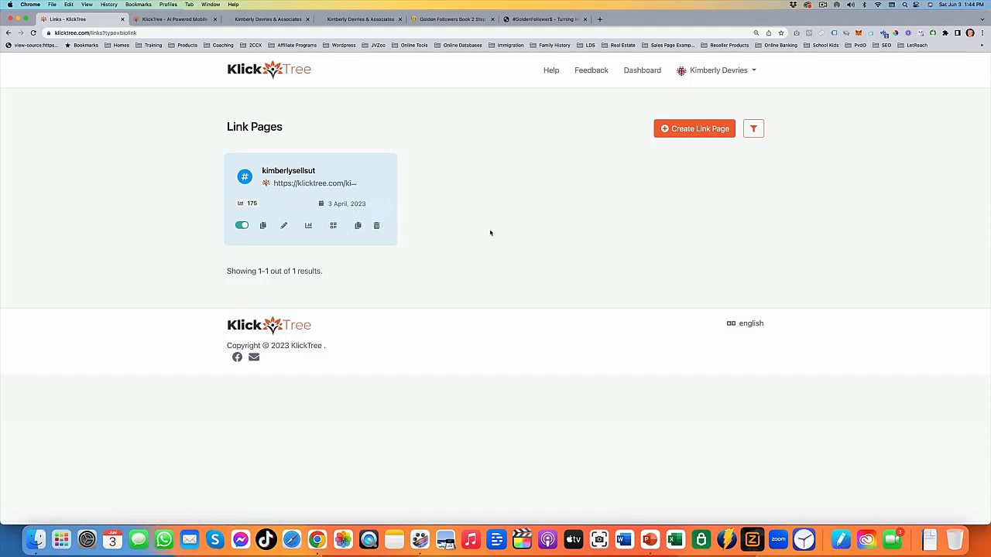
click(686, 134)
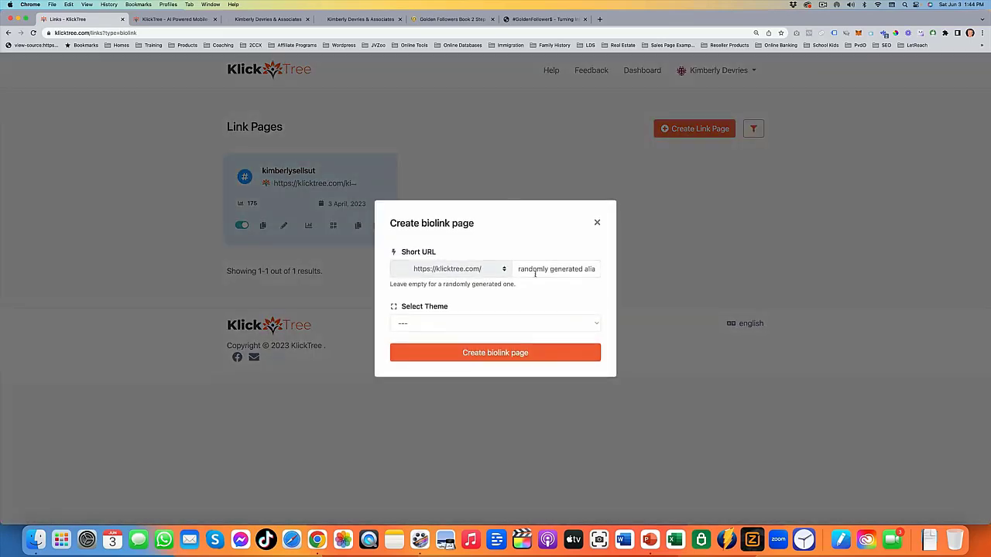
click(535, 273)
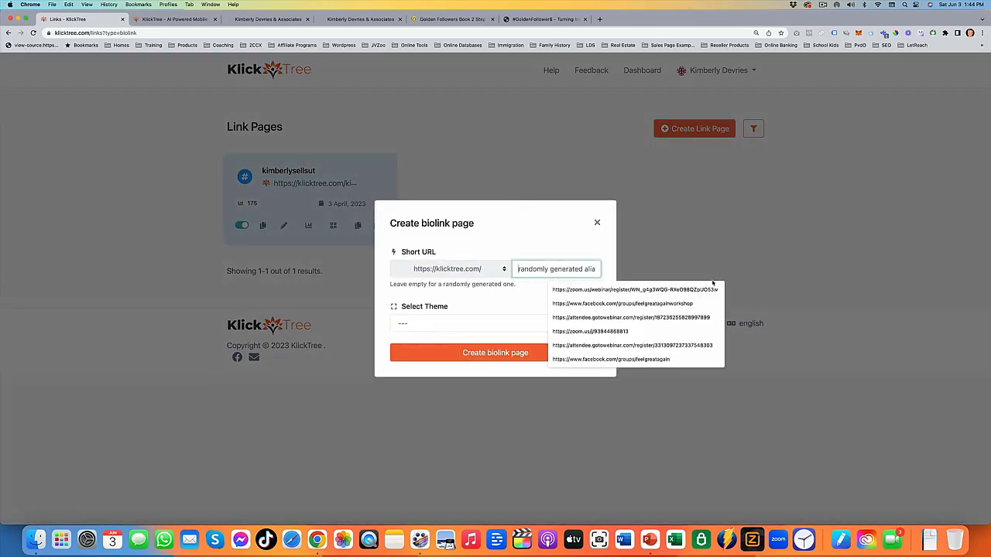
text(Test)
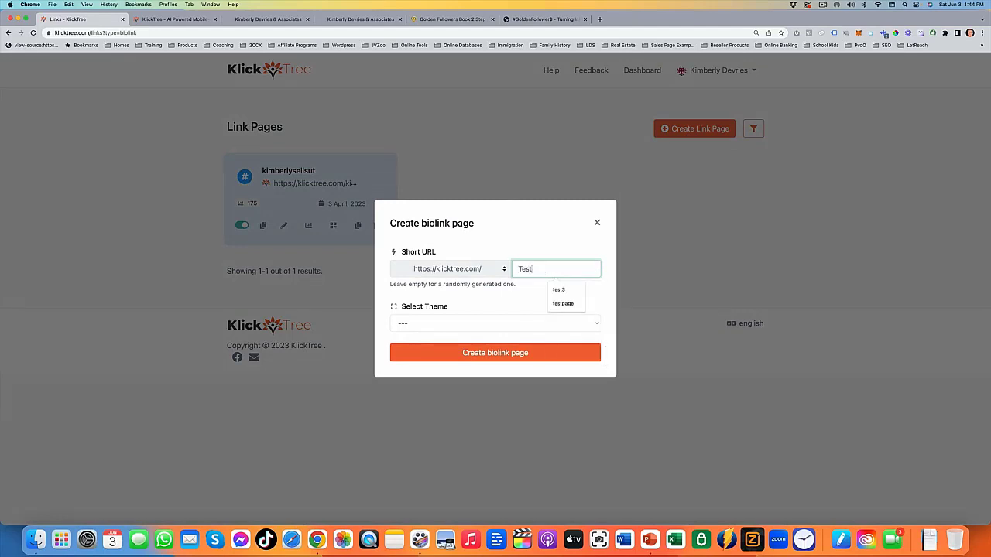
text(ing)
Step: Choose the Supplements theme for the new page and look through its full preview
click(478, 323)
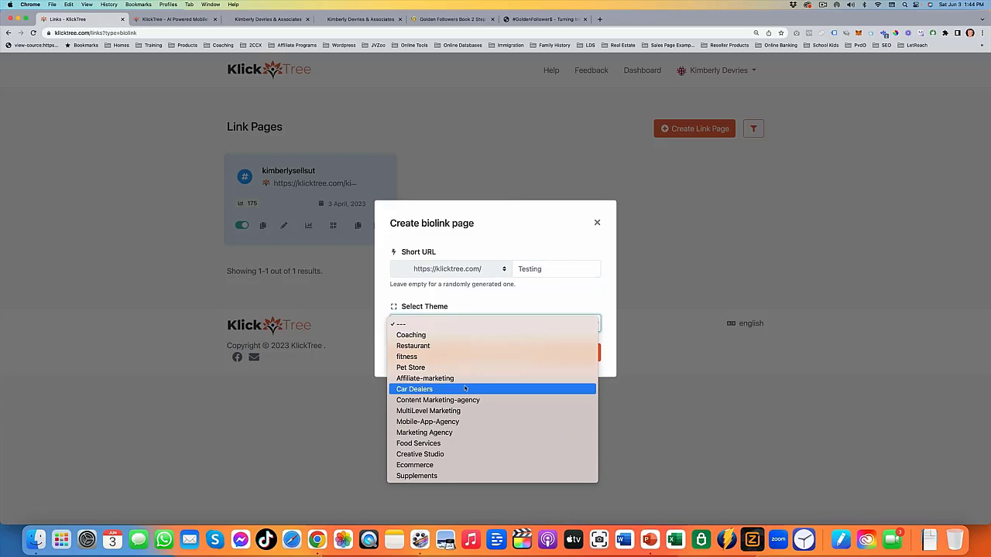
click(422, 475)
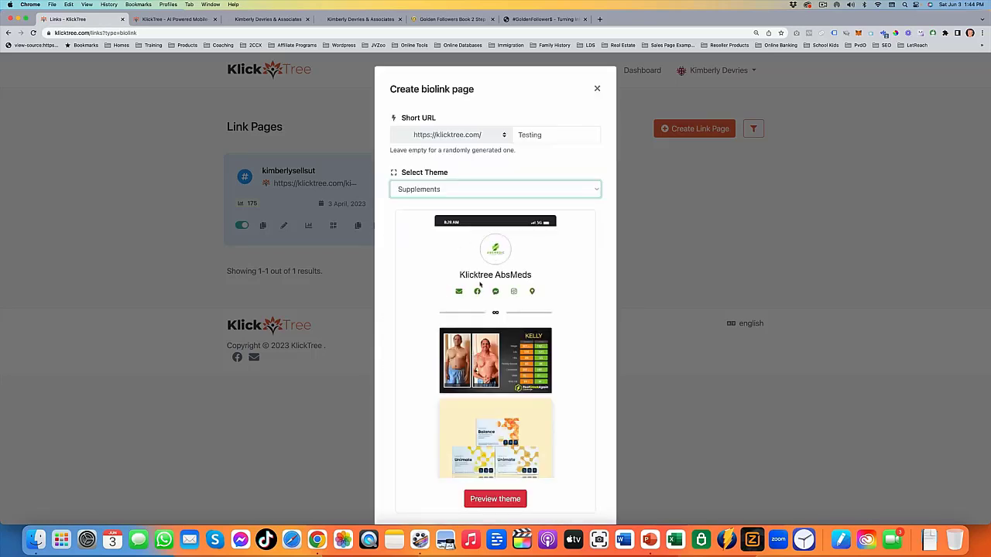
scroll(480, 287, down, 2)
scroll(488, 309, up, 2)
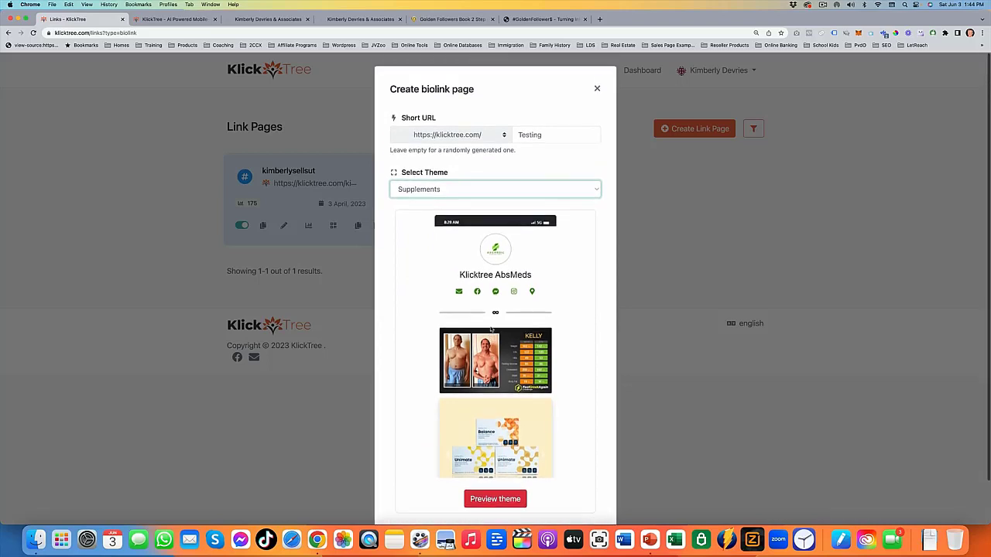
scroll(465, 264, down, 1)
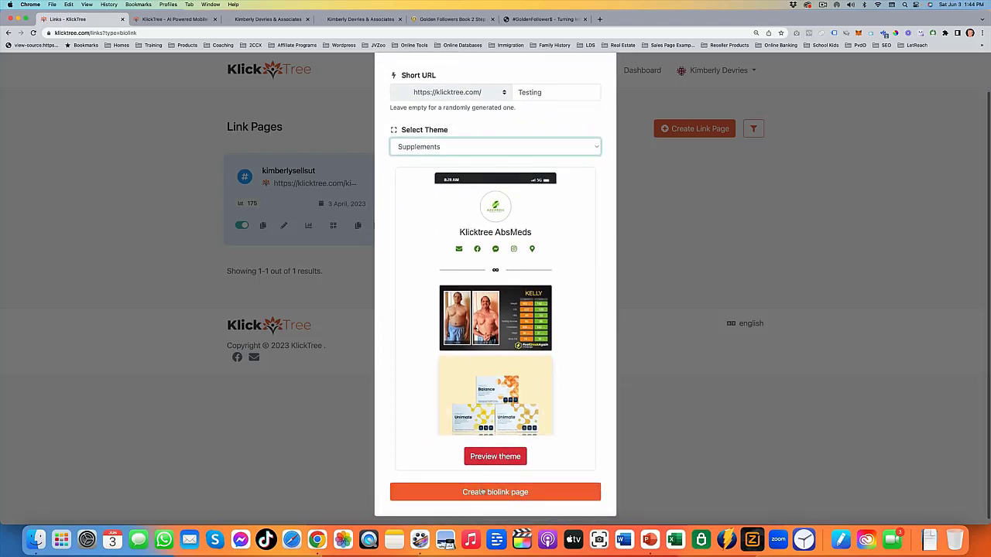
click(519, 458)
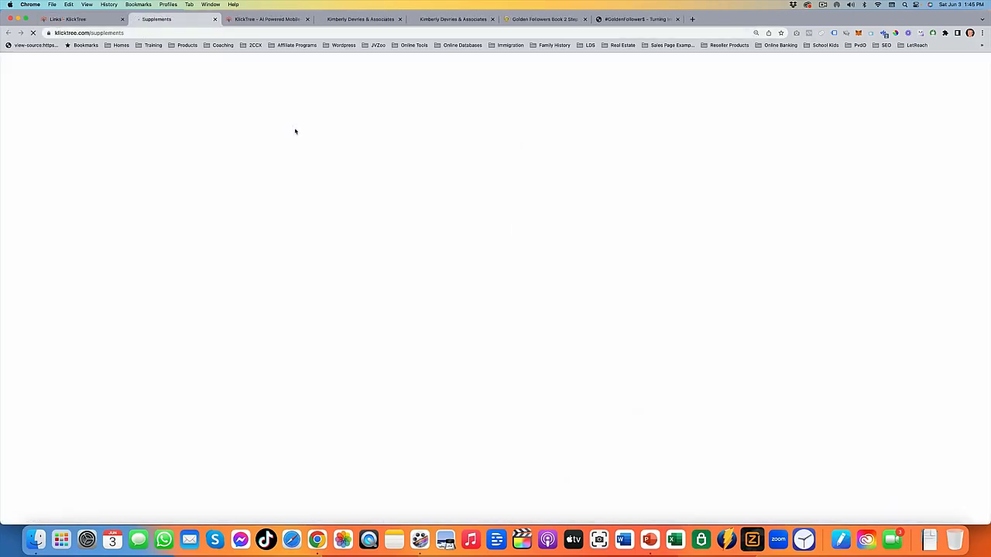
scroll(544, 238, down, 5)
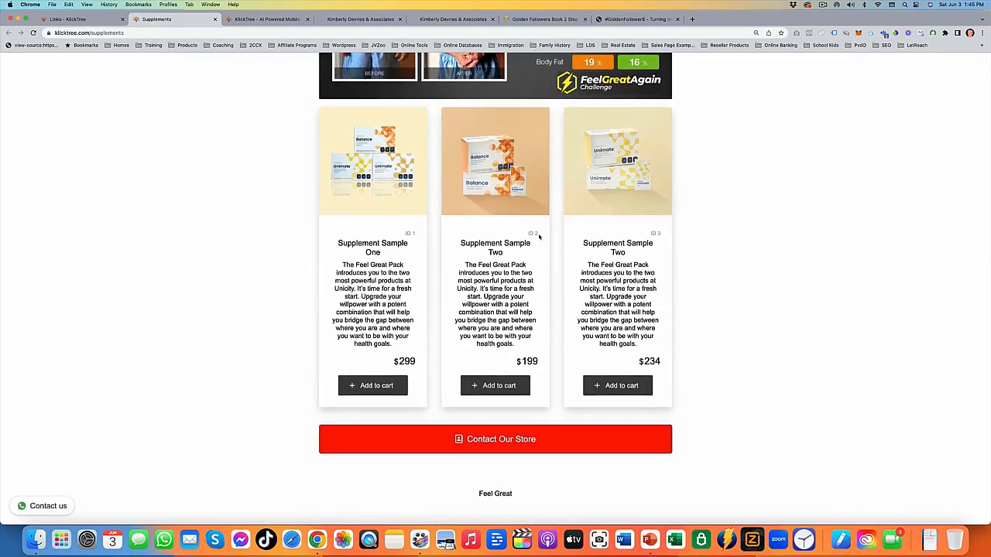
scroll(540, 237, up, 5)
key(super+w)
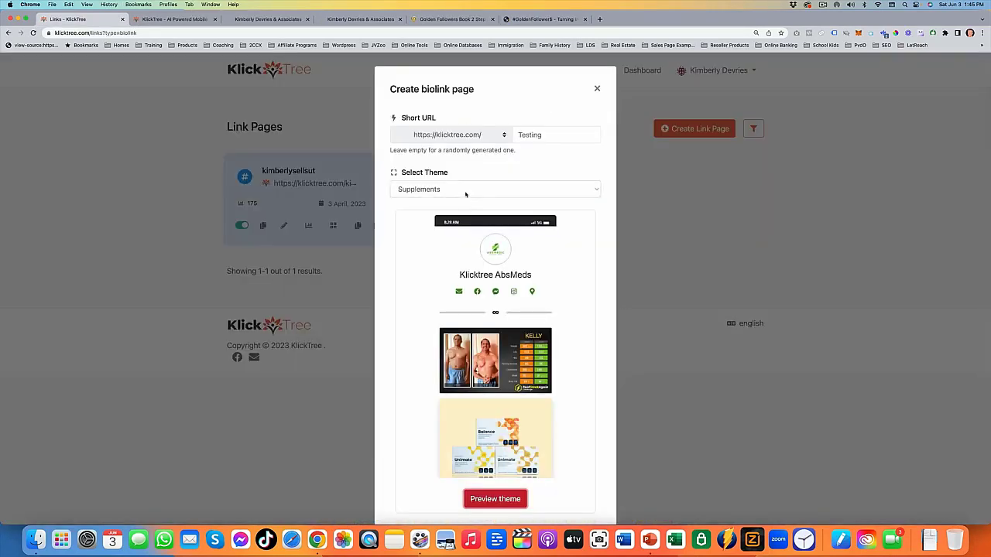
Step: Switch the page theme to Coaching and look over its thumbnail
click(465, 191)
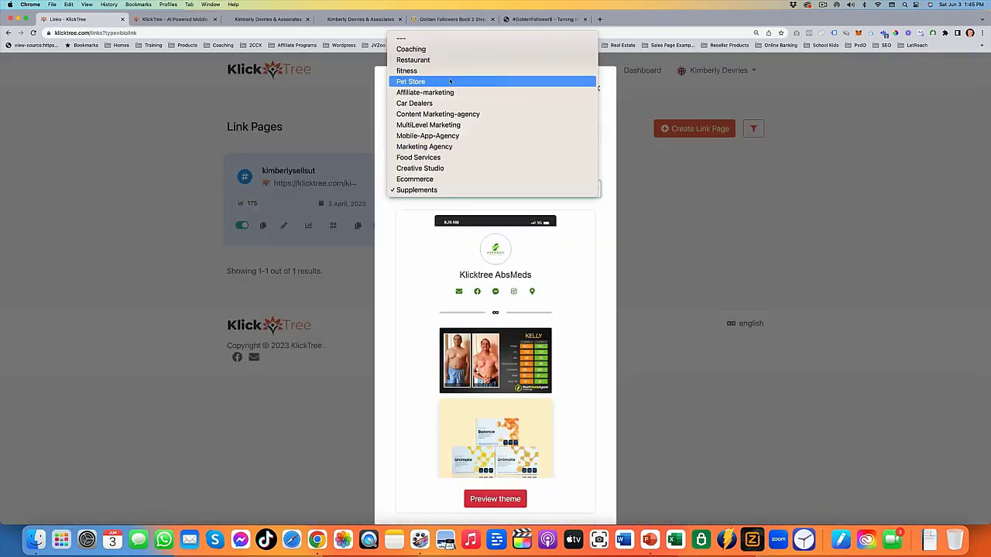
click(449, 49)
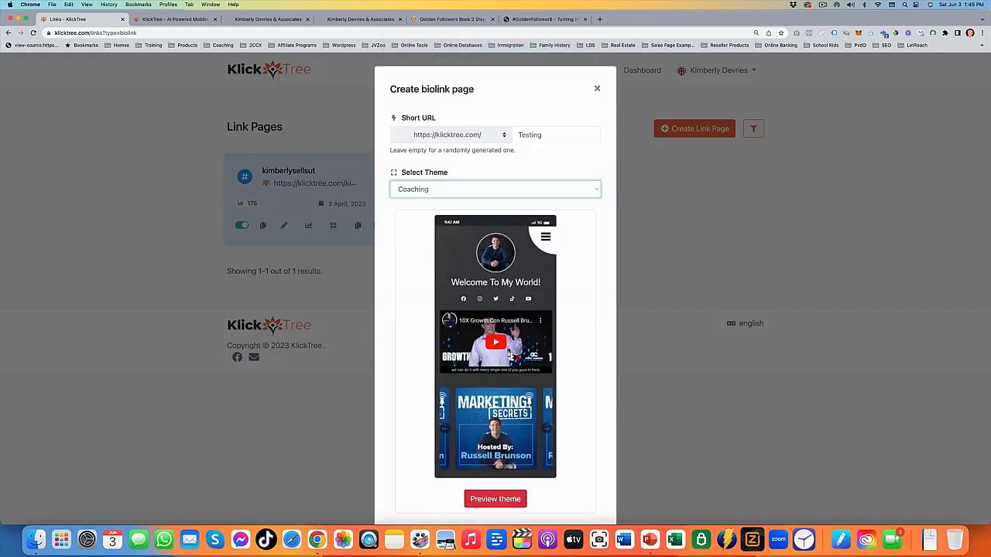
scroll(509, 350, down, 2)
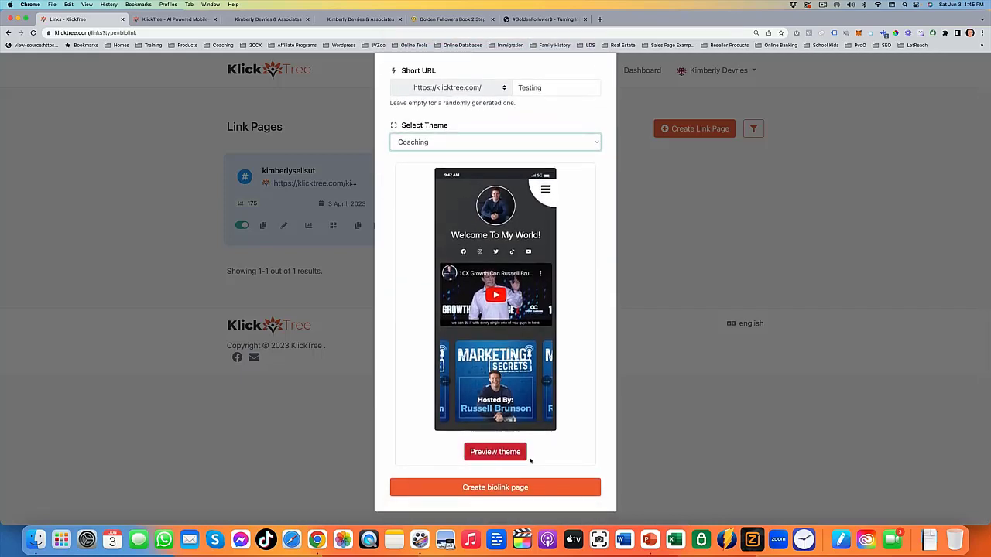
scroll(542, 271, up, 2)
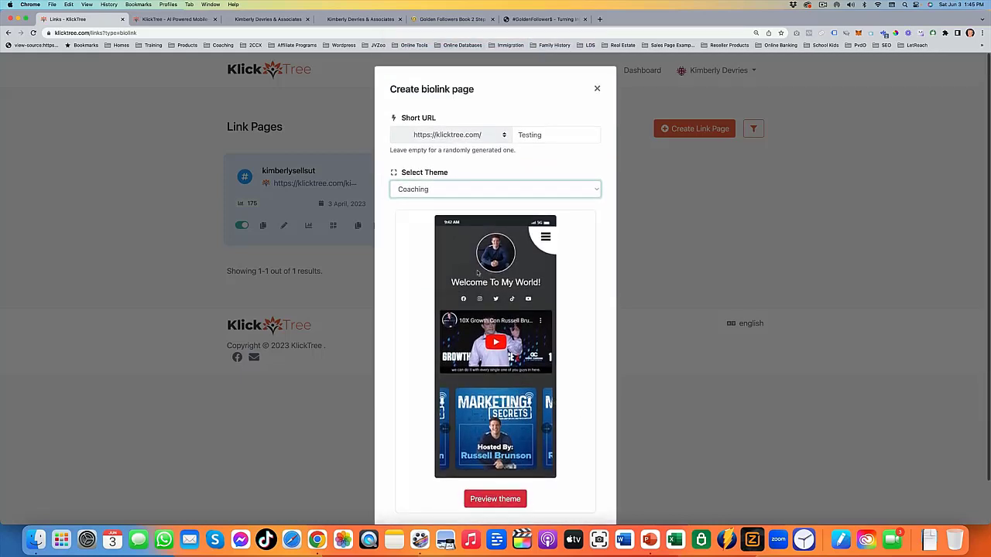
Step: Clear the theme selection and create the biolink page without a theme
click(437, 189)
click(438, 179)
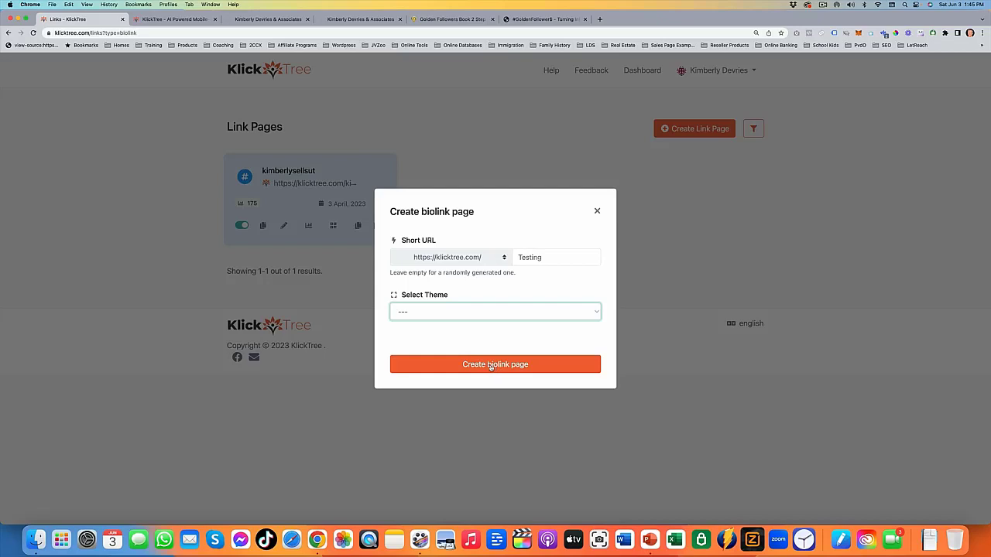
click(491, 366)
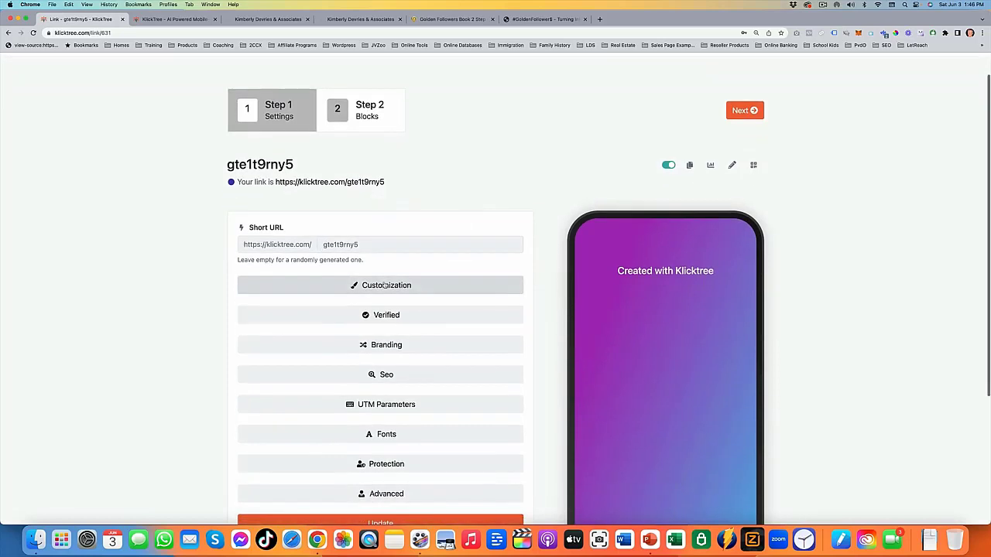
Step: Set the page background to the dark grey simple gradient in the customization settings
click(383, 317)
scroll(408, 311, down, 4)
scroll(408, 311, down, 1)
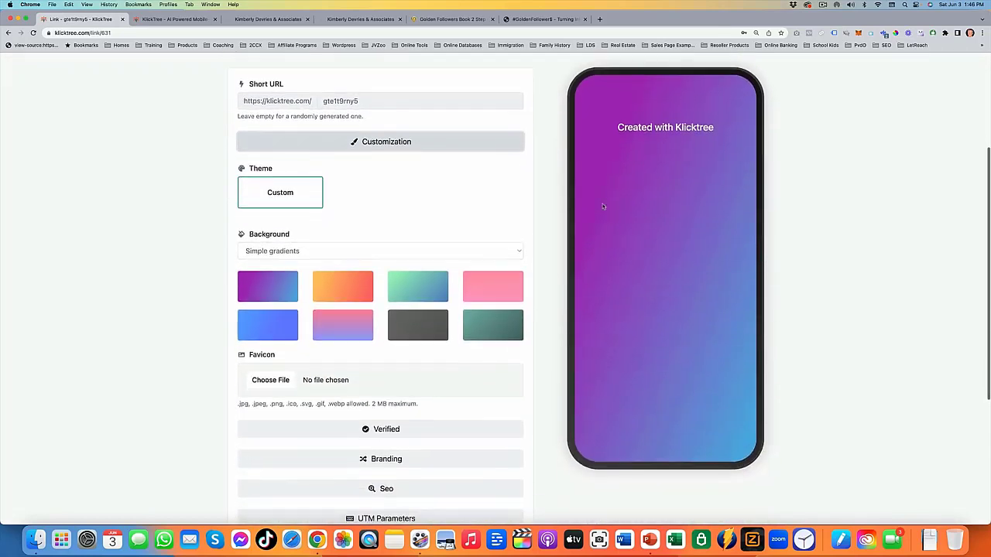
click(416, 328)
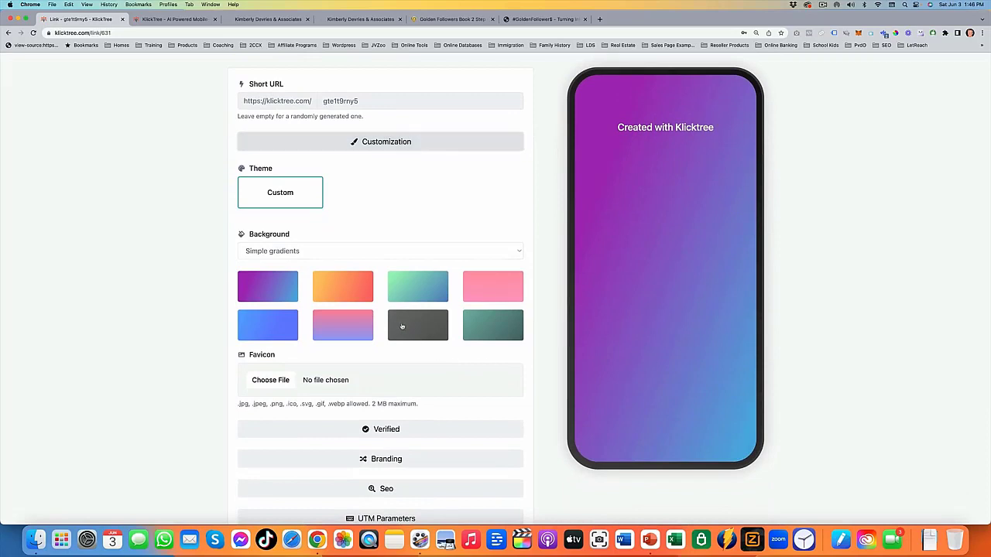
Step: Examine the SEO page title and meta description fields and the page's font and font size options
scroll(348, 270, down, 3)
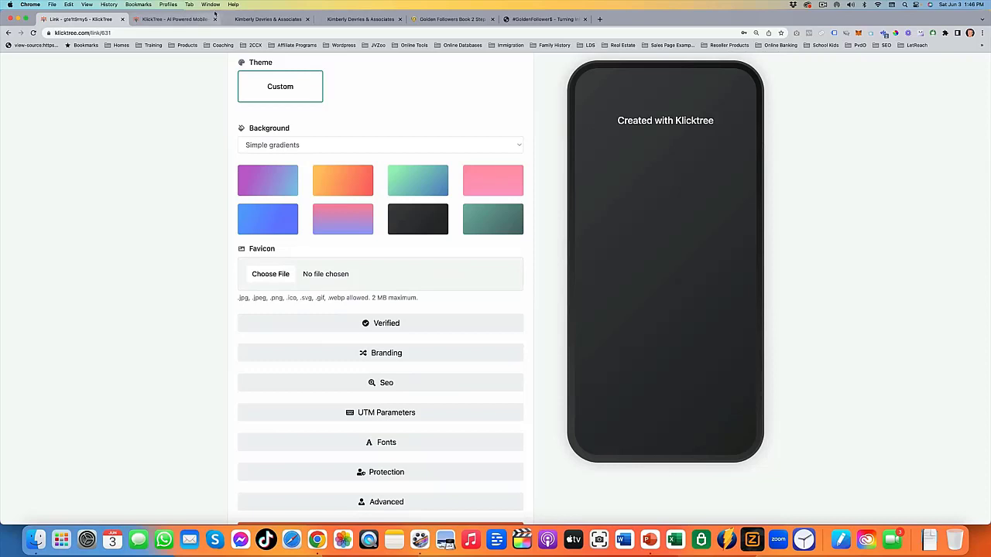
scroll(395, 340, down, 1)
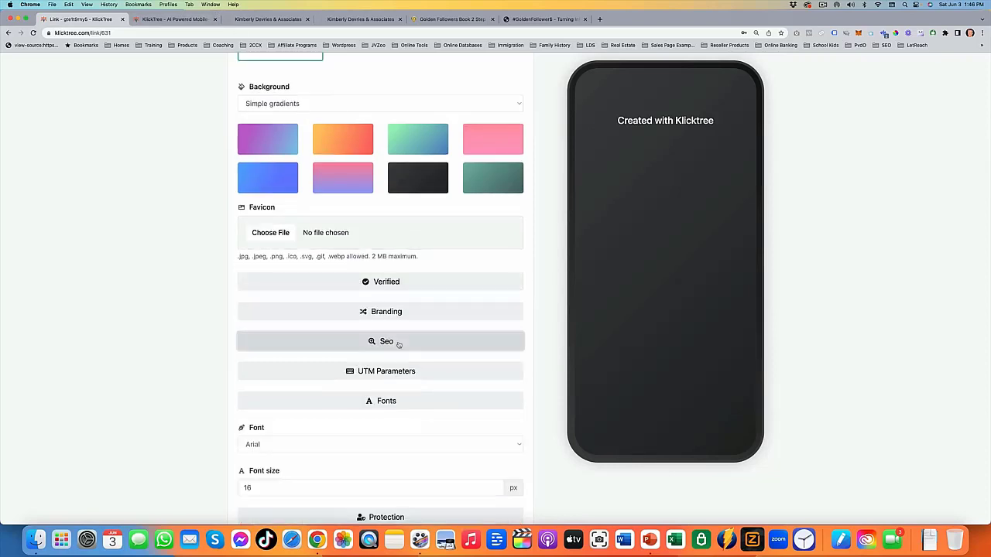
click(414, 344)
scroll(414, 344, down, 3)
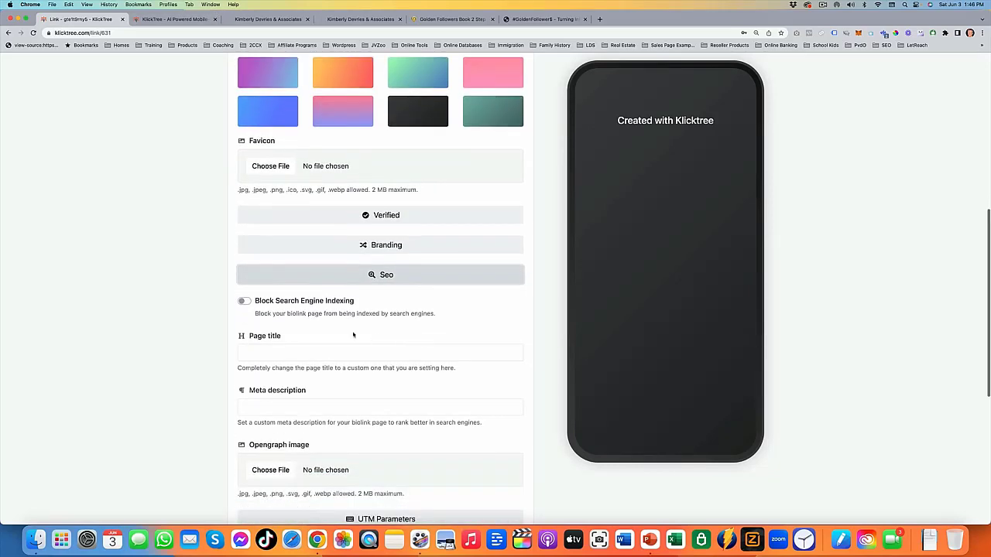
click(394, 330)
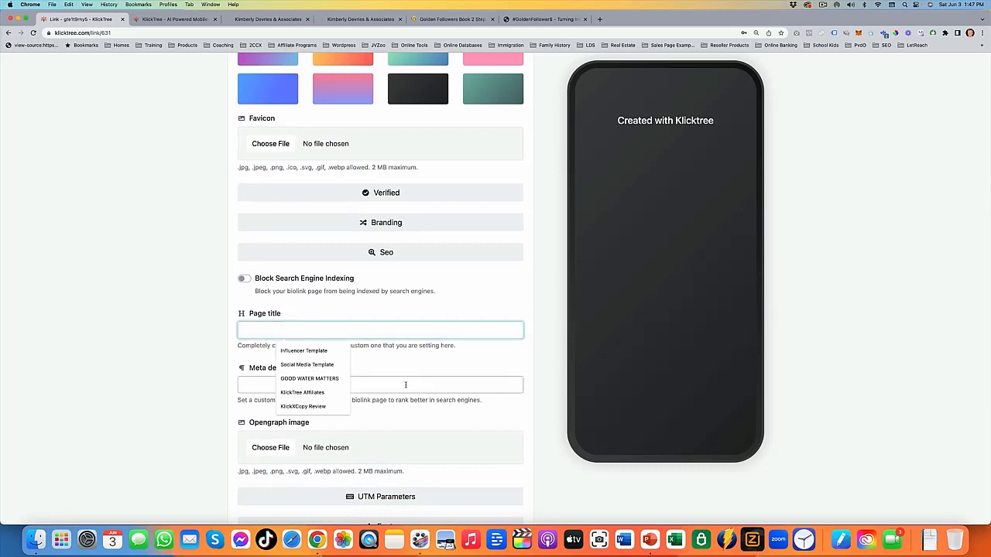
click(346, 384)
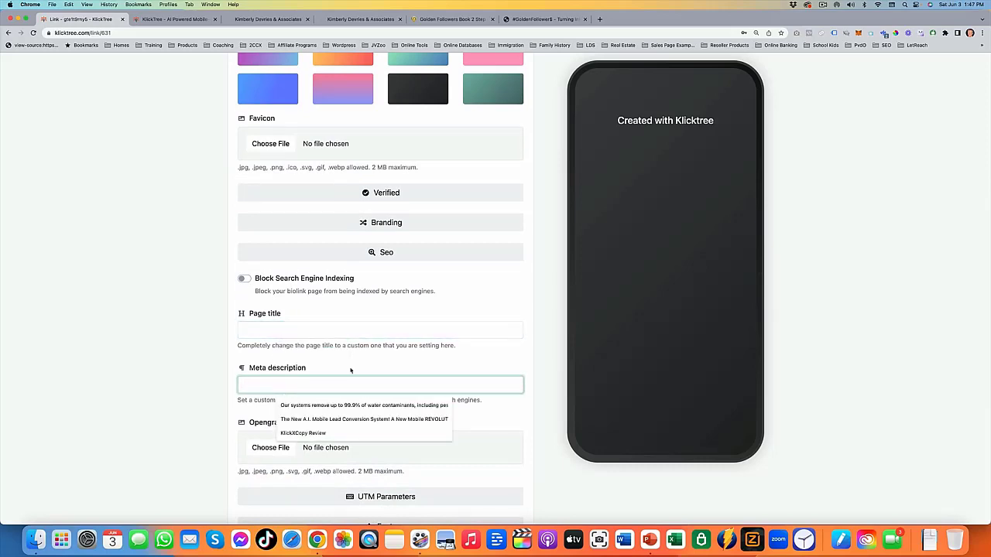
scroll(412, 361, down, 2)
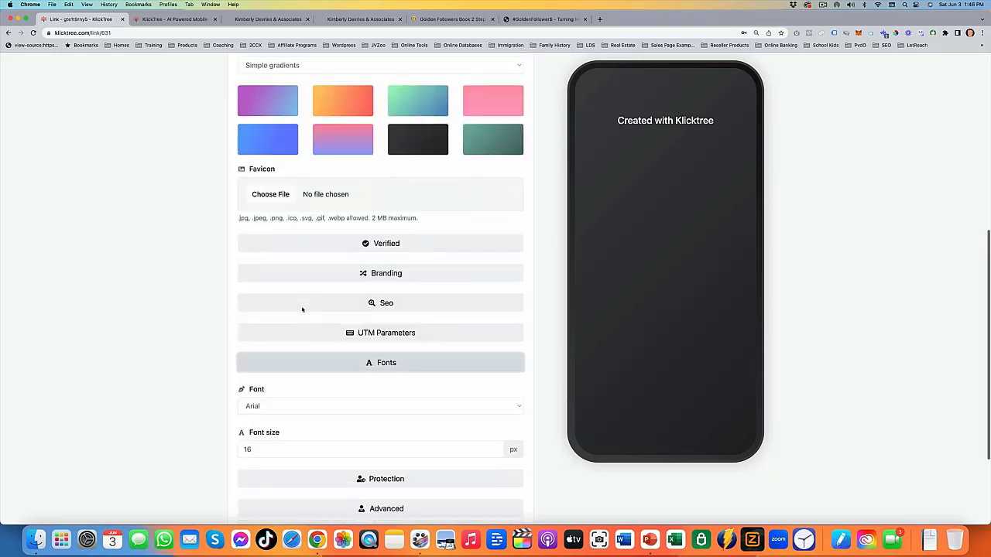
scroll(302, 310, down, 2)
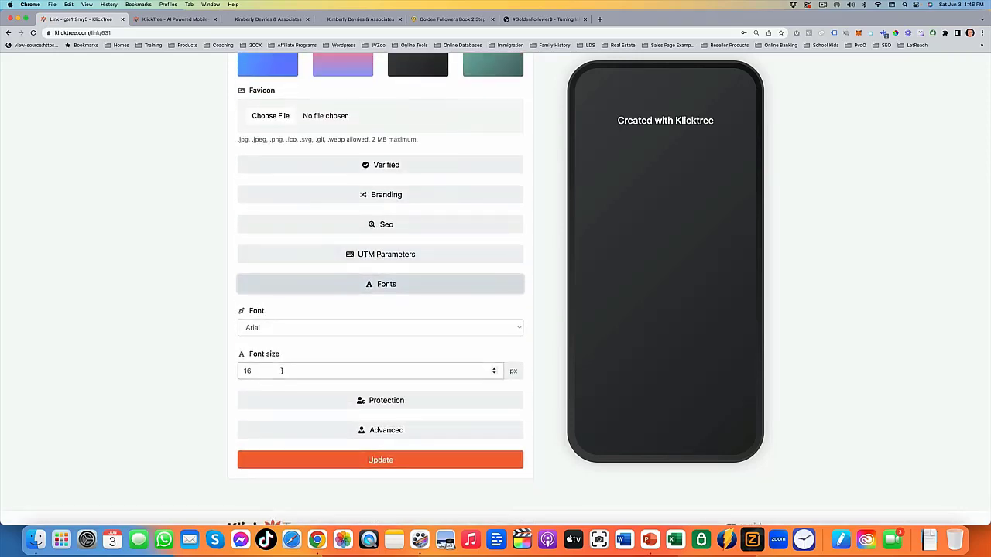
click(268, 371)
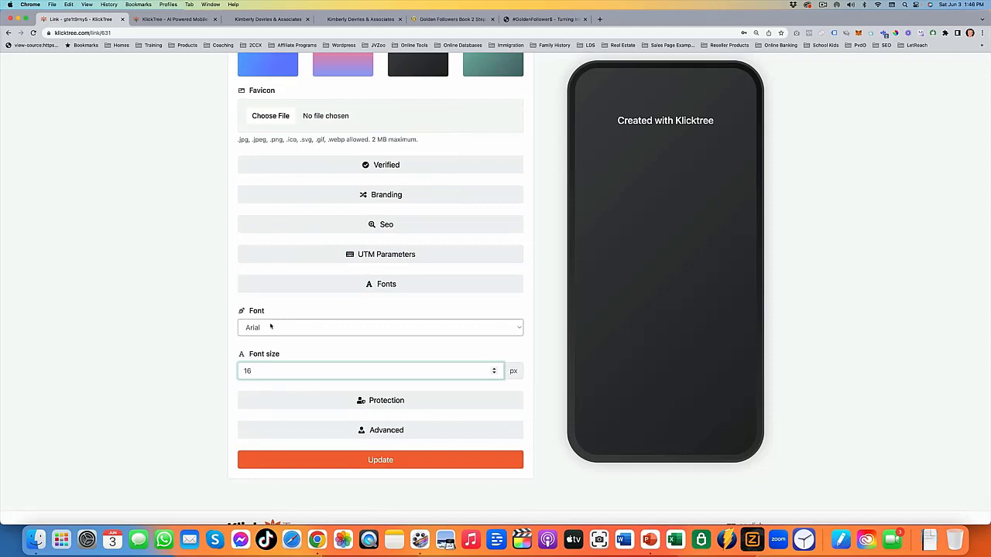
click(325, 328)
click(324, 329)
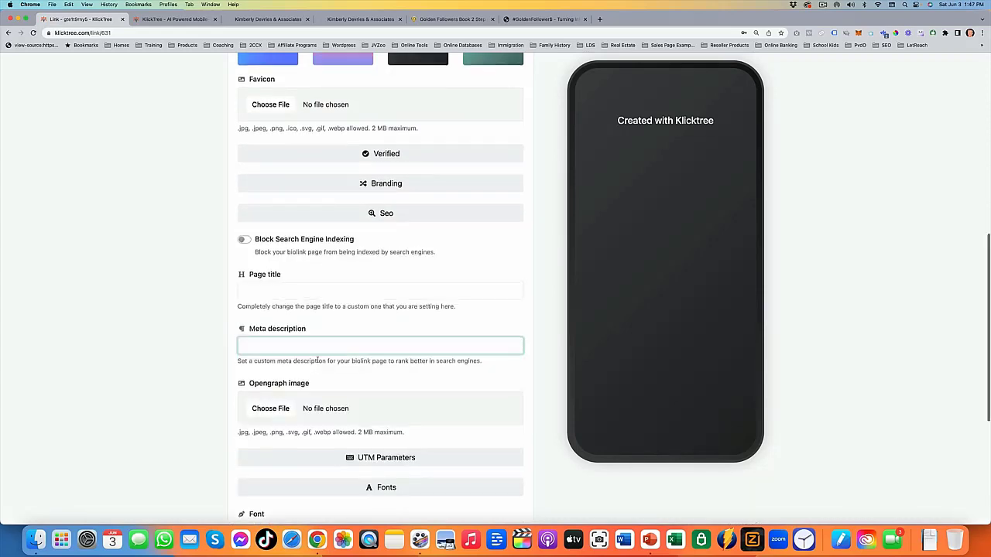
Step: Save the page settings and go on to the Blocks step
scroll(320, 361, up, 4)
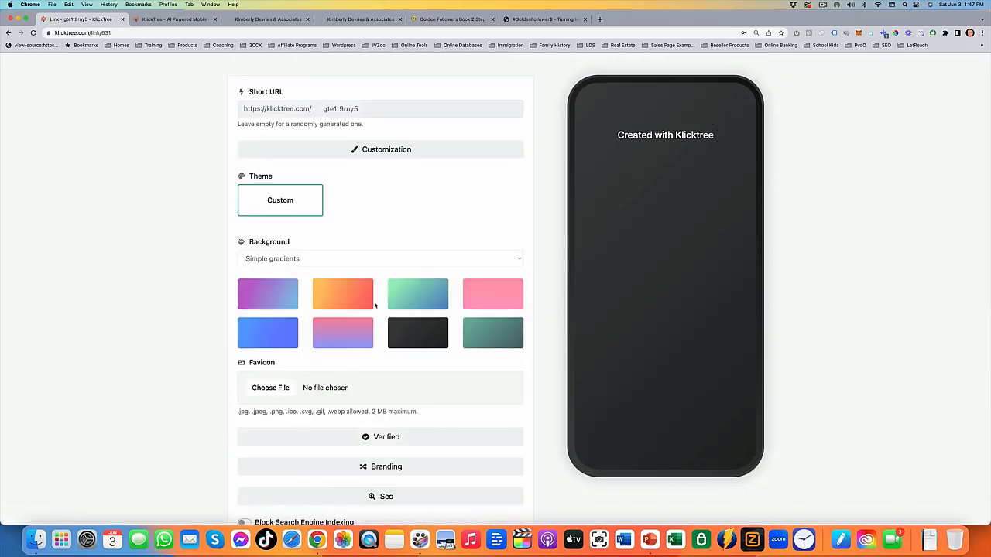
scroll(375, 305, down, 10)
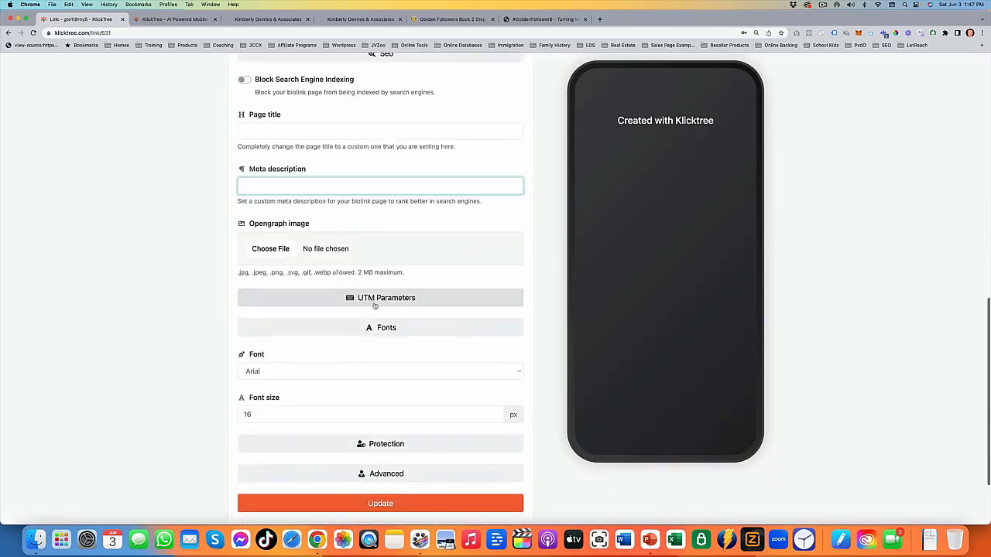
click(495, 421)
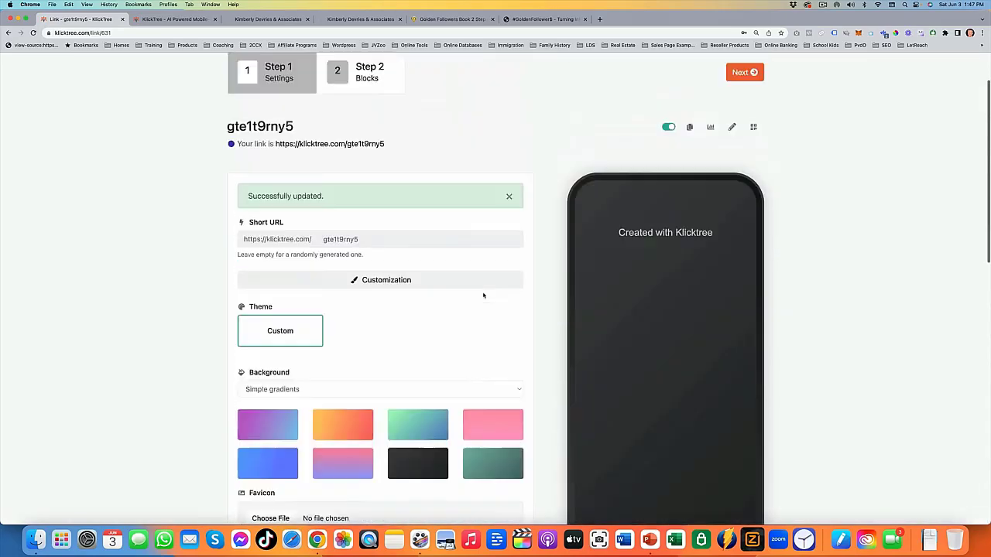
click(360, 144)
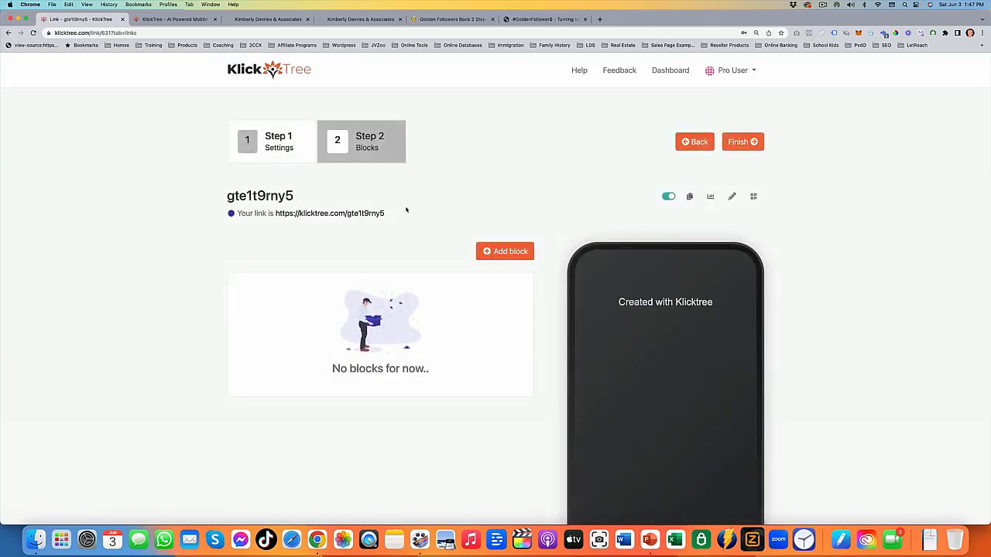
Step: Add an avatar block using the couple's 750 PNG photo, with size 100x100px and a Straight border radius
click(498, 253)
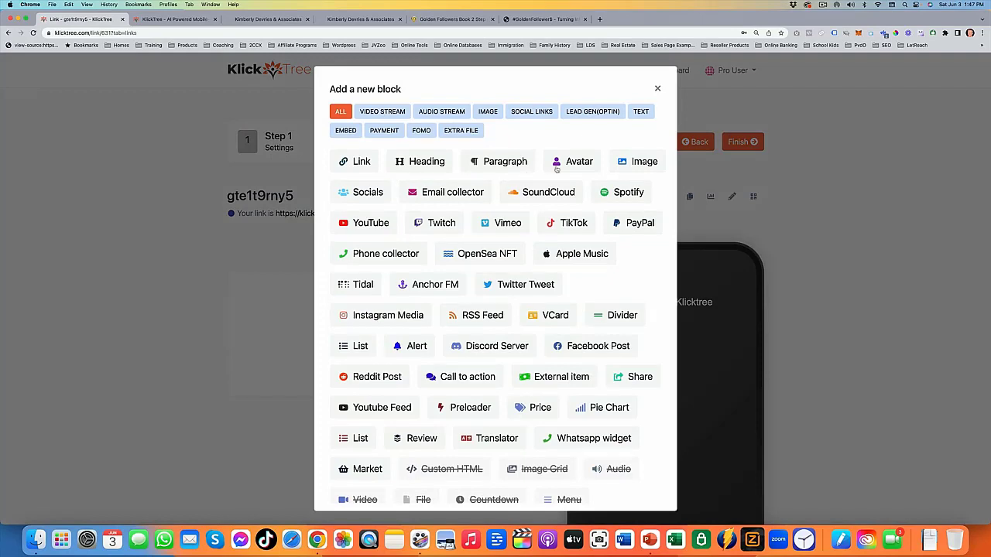
click(556, 167)
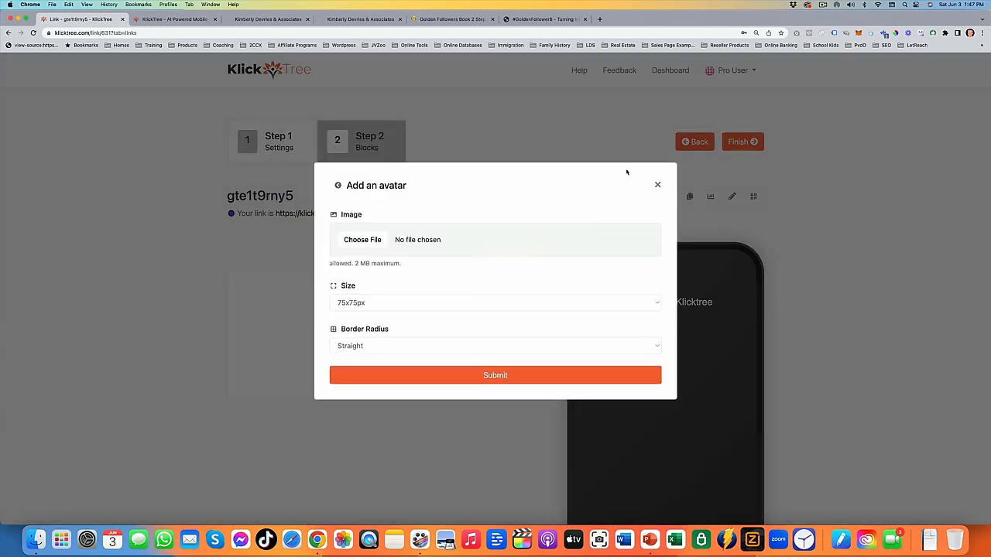
click(484, 246)
double_click(629, 280)
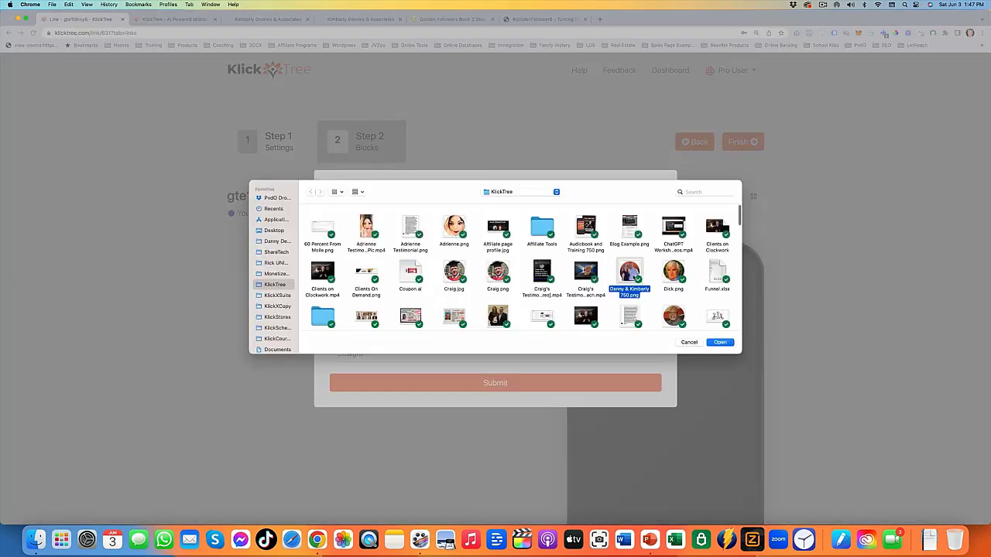
click(377, 312)
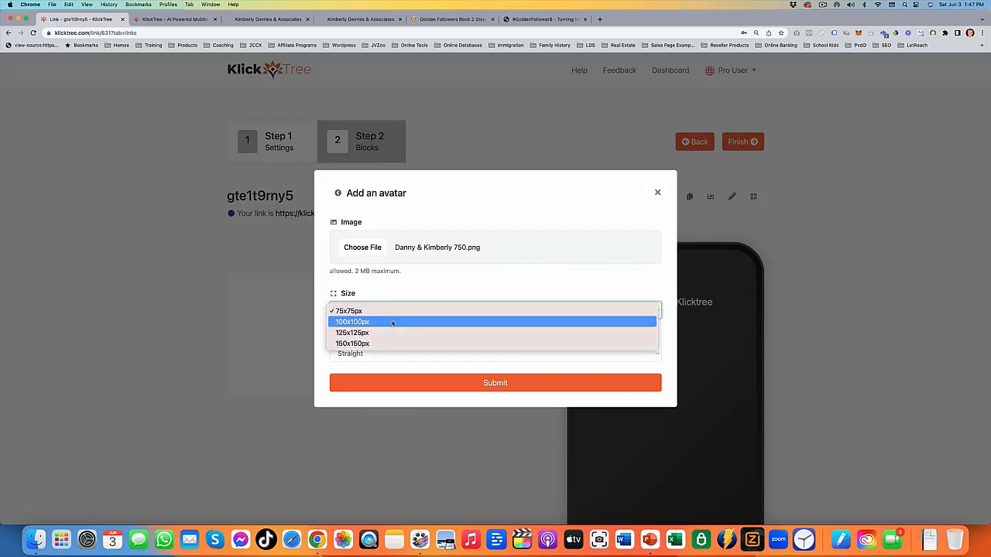
click(393, 324)
click(386, 356)
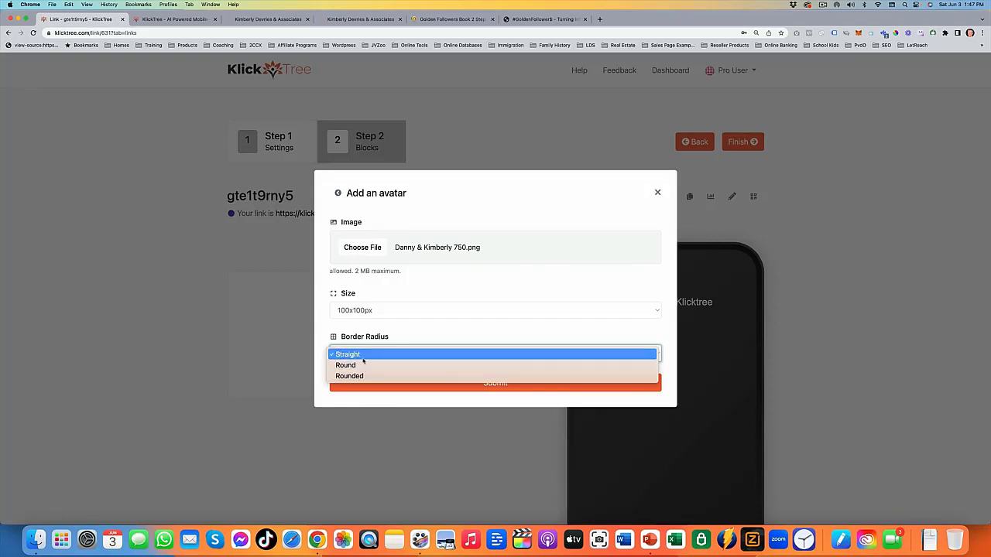
click(490, 354)
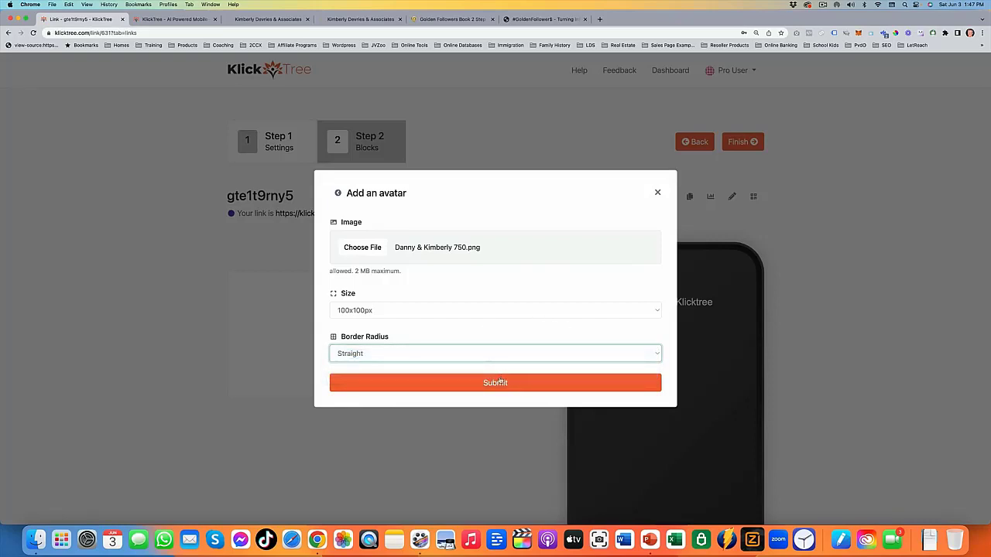
click(499, 381)
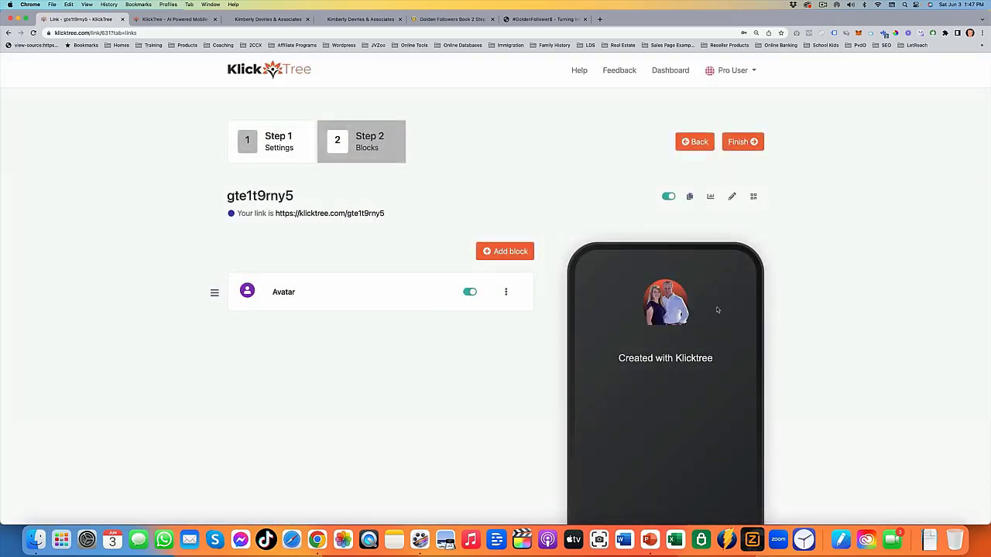
Step: Add an H1 heading block with the text "Welcome To My World!"
click(503, 254)
click(420, 154)
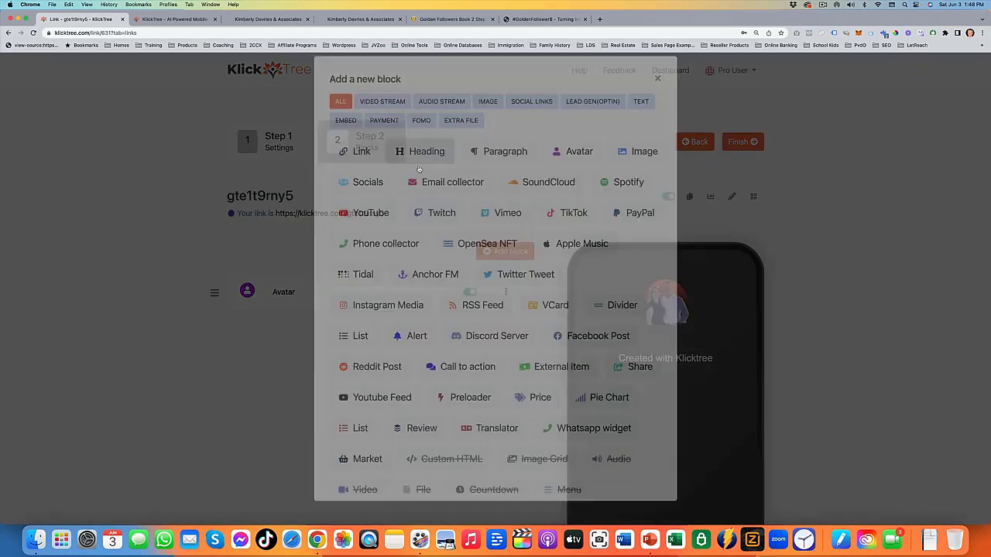
click(381, 318)
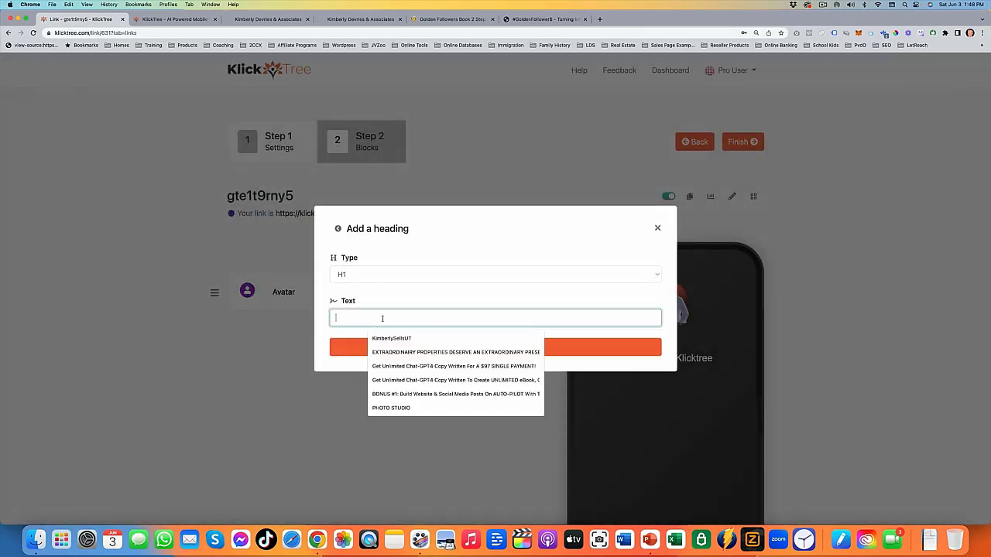
text(Welcome To My World!)
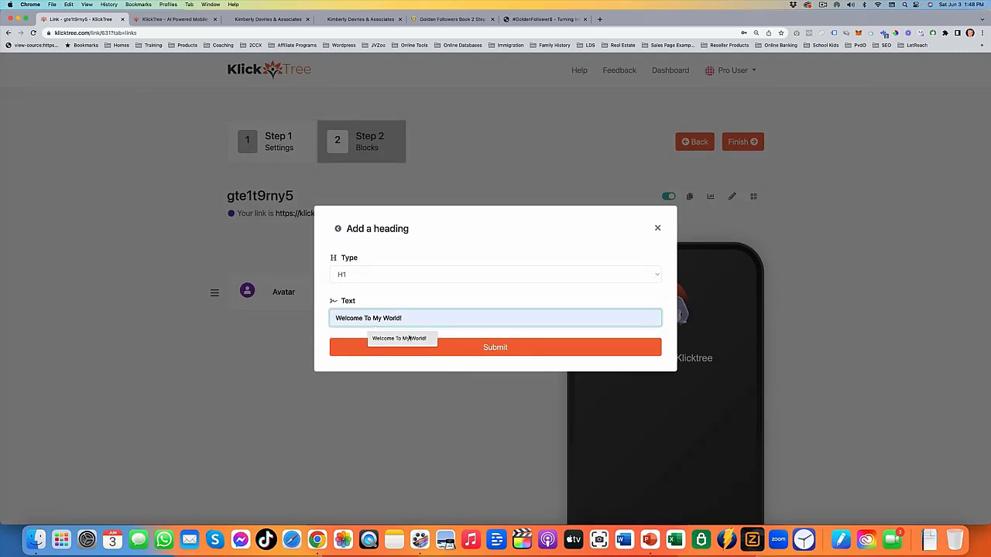
click(395, 338)
click(534, 348)
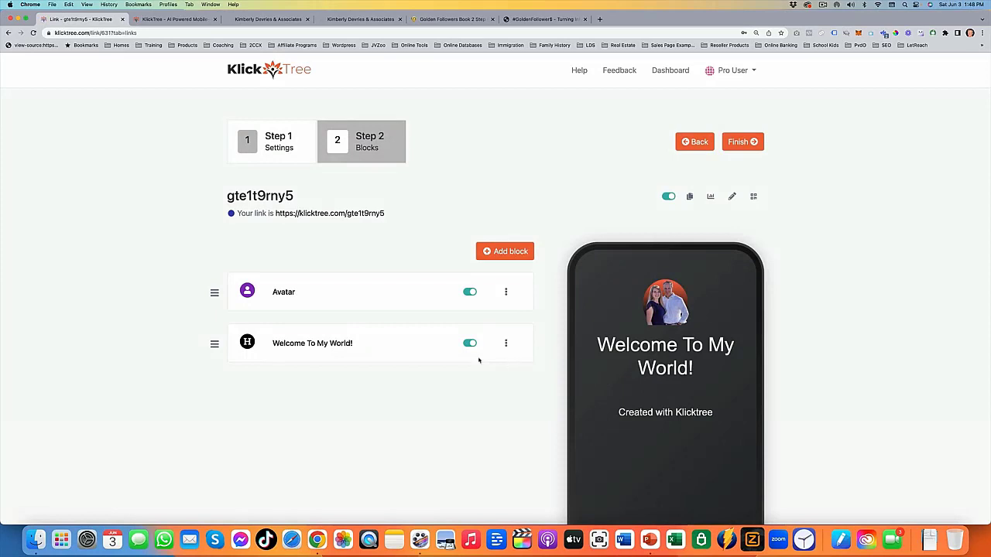
Step: Change the "Welcome To My World!" heading type to H3, update the block and collapse its settings
click(310, 344)
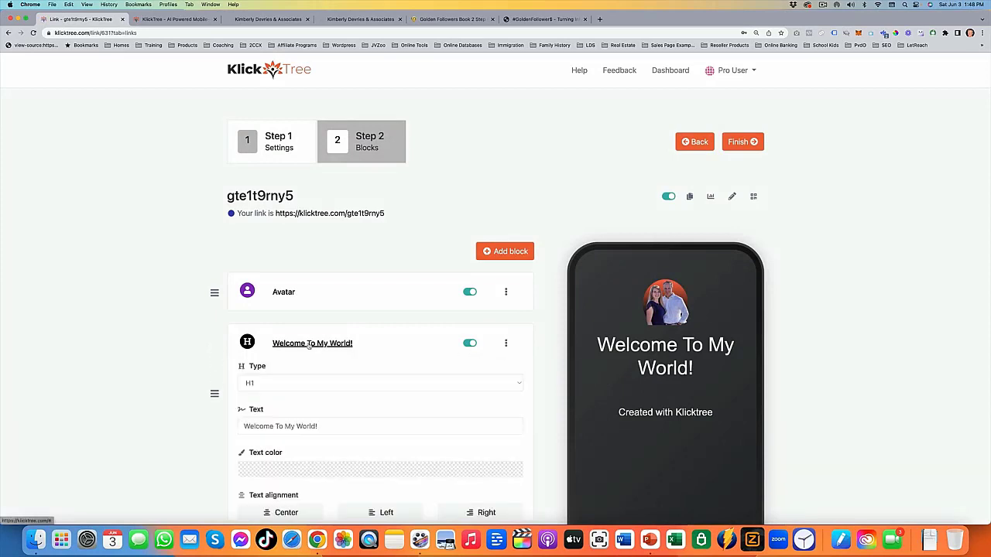
scroll(286, 356, down, 2)
click(283, 329)
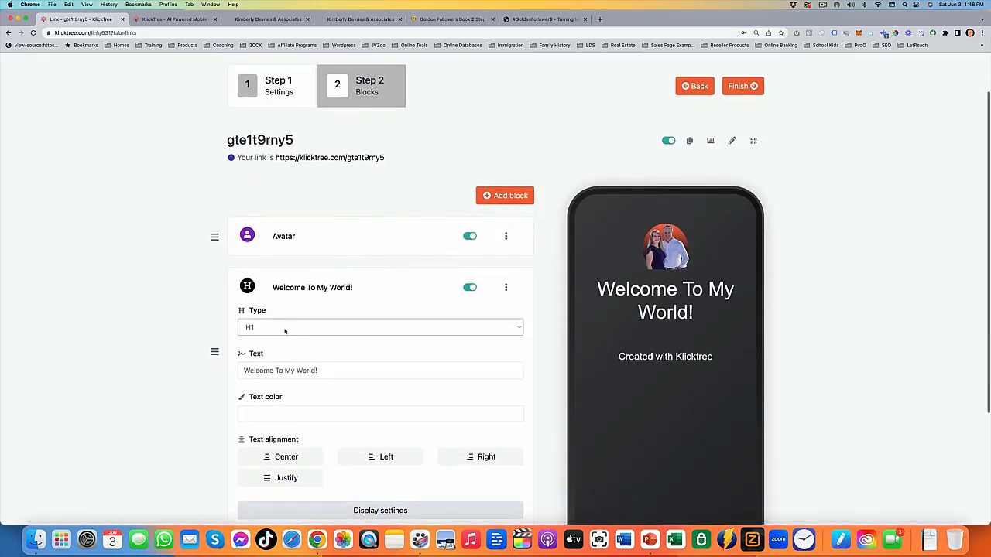
click(285, 349)
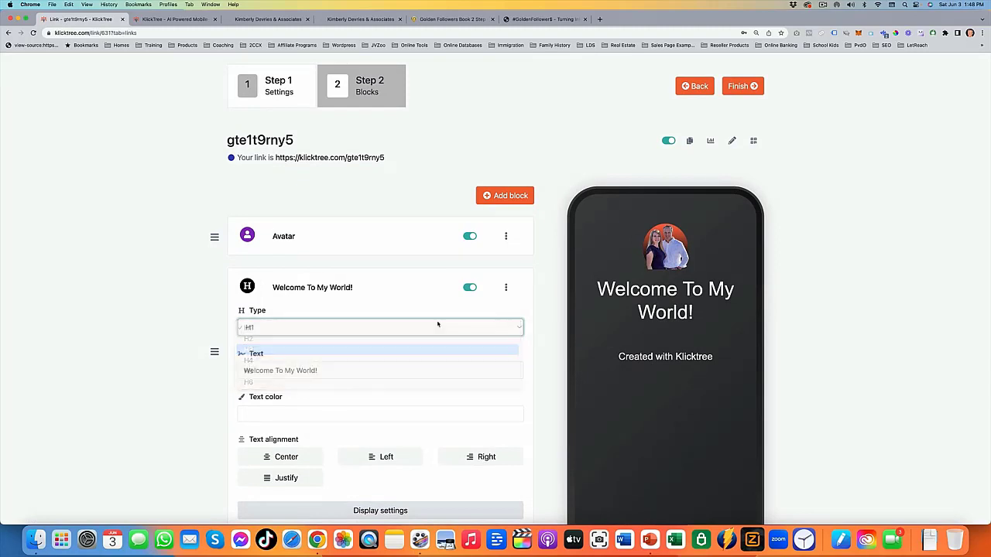
scroll(374, 327, down, 2)
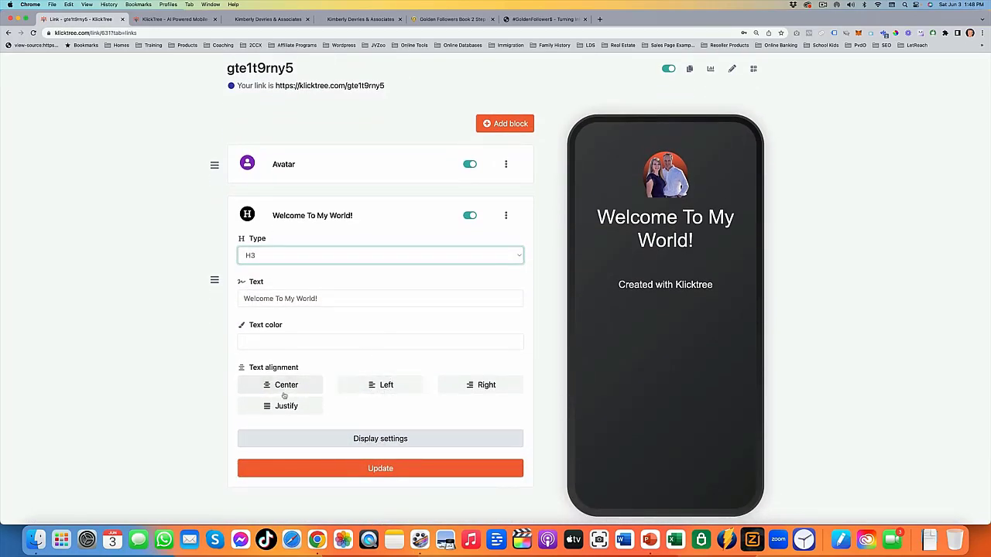
click(380, 468)
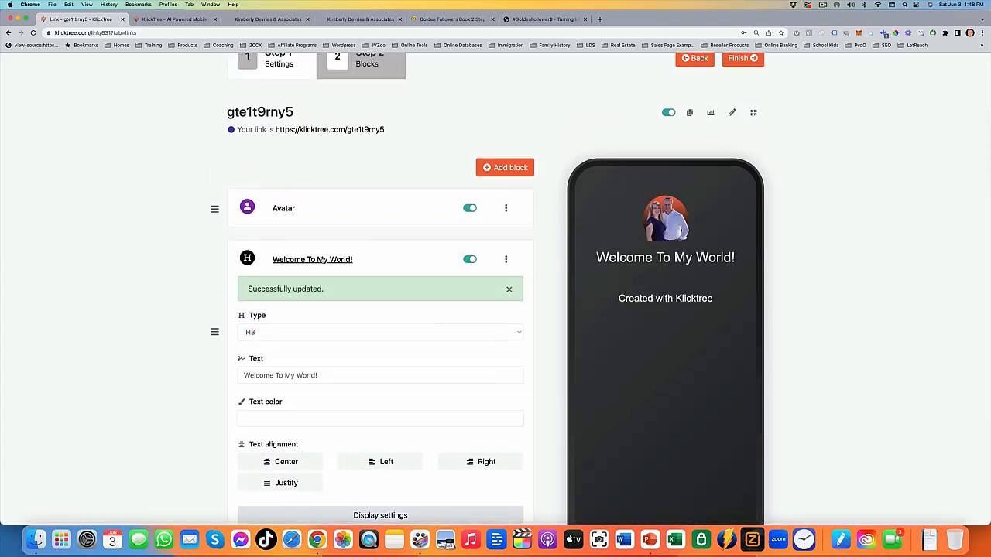
click(313, 260)
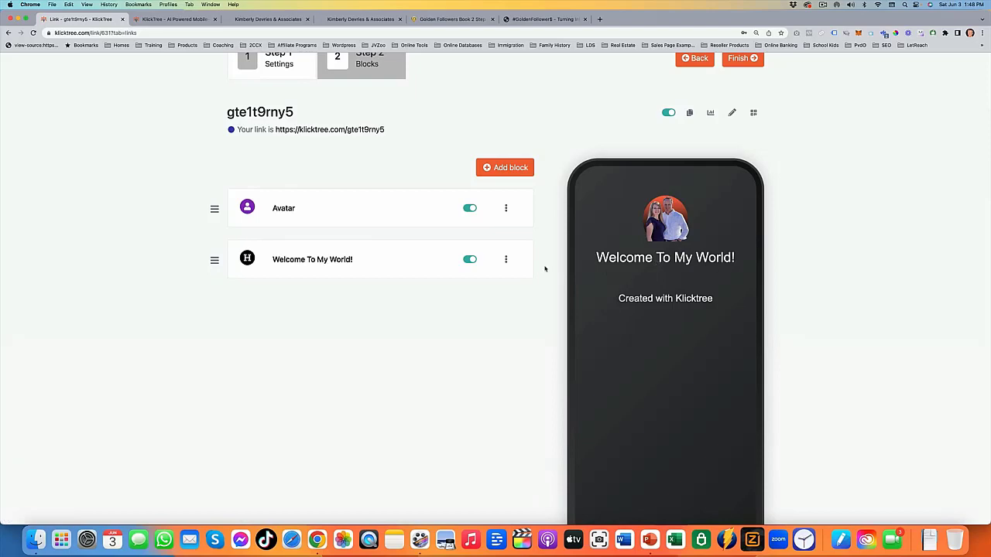
click(486, 168)
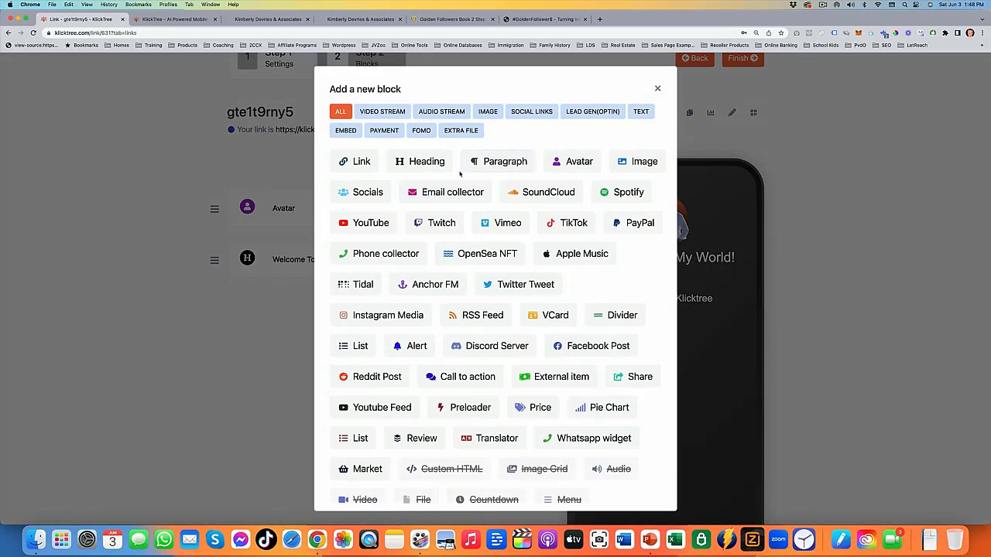
click(363, 224)
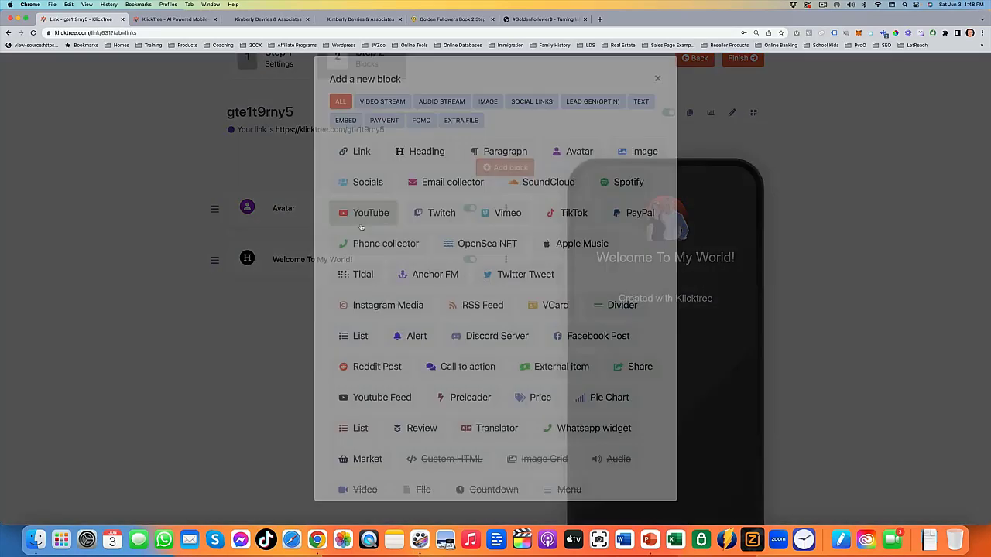
key(super+a)
text(https://www.youtube.com/watch?v=kxbGIMVKacg)
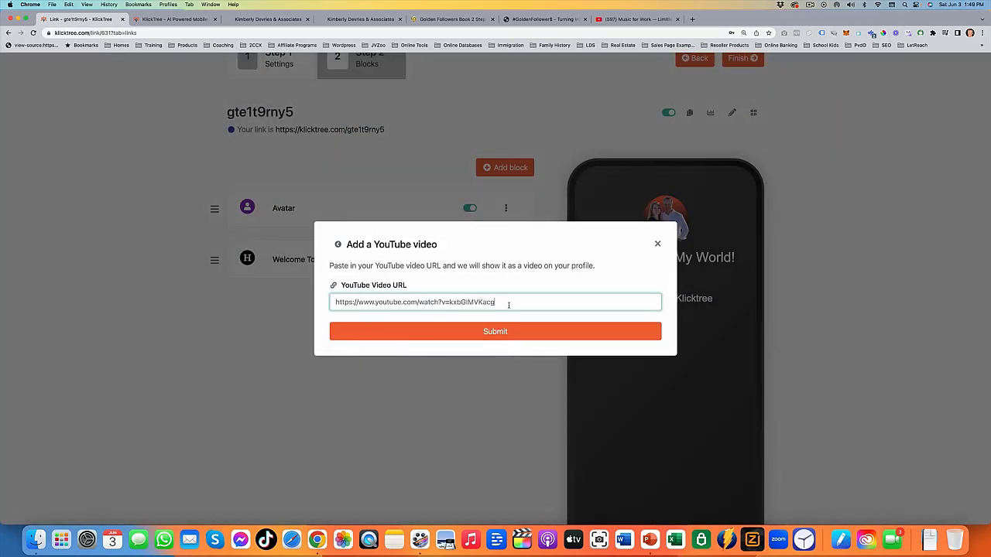
click(498, 337)
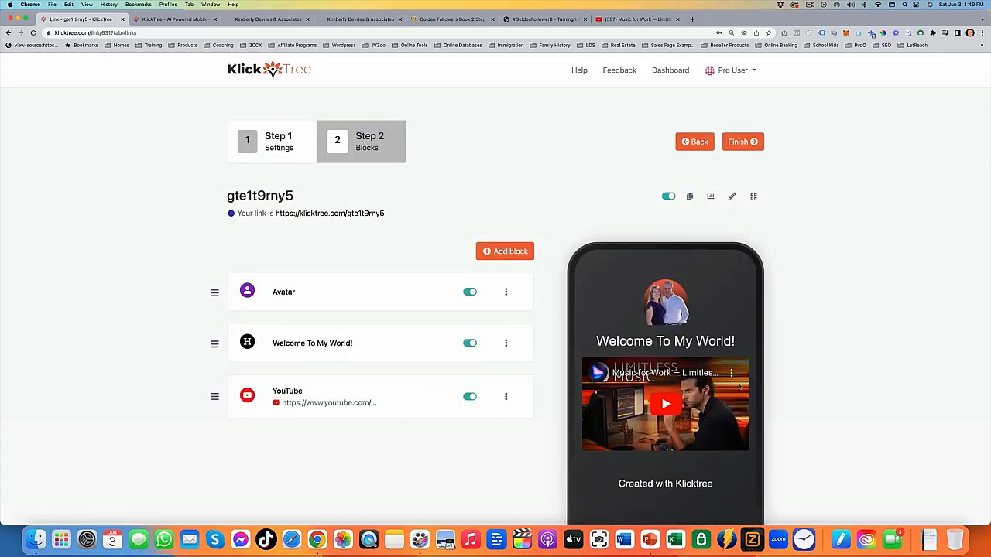
scroll(411, 364, down, 2)
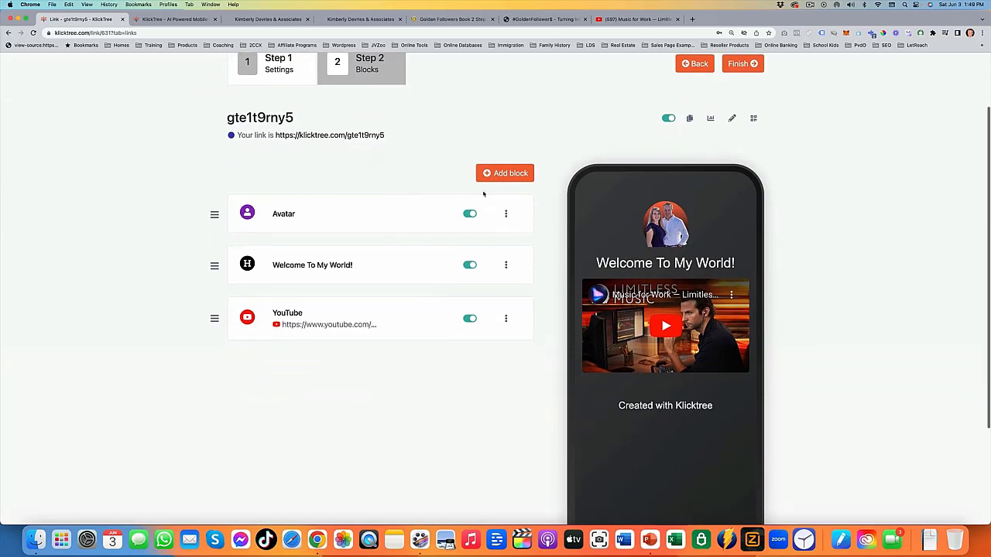
click(503, 174)
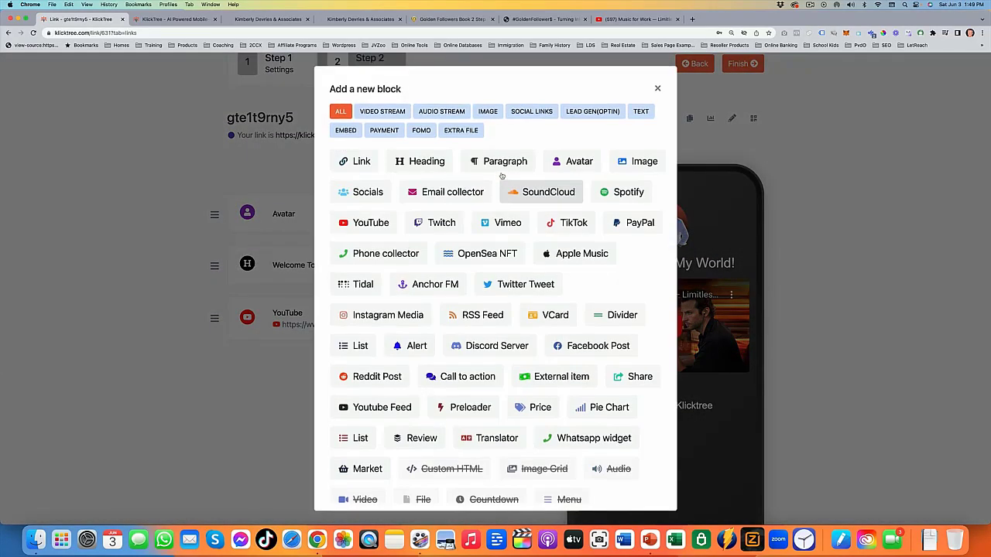
click(358, 163)
click(432, 274)
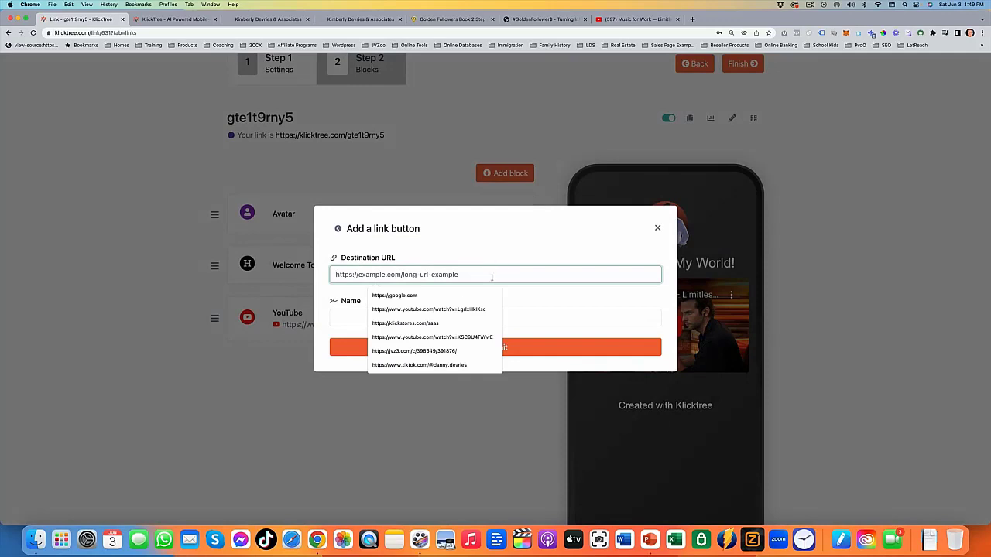
click(418, 295)
click(367, 317)
text(My )
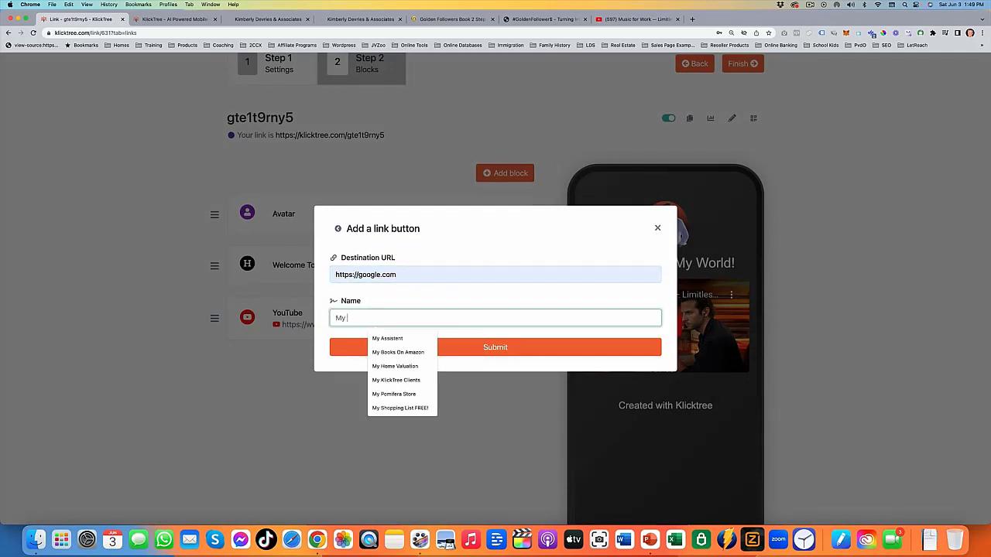
text(Website)
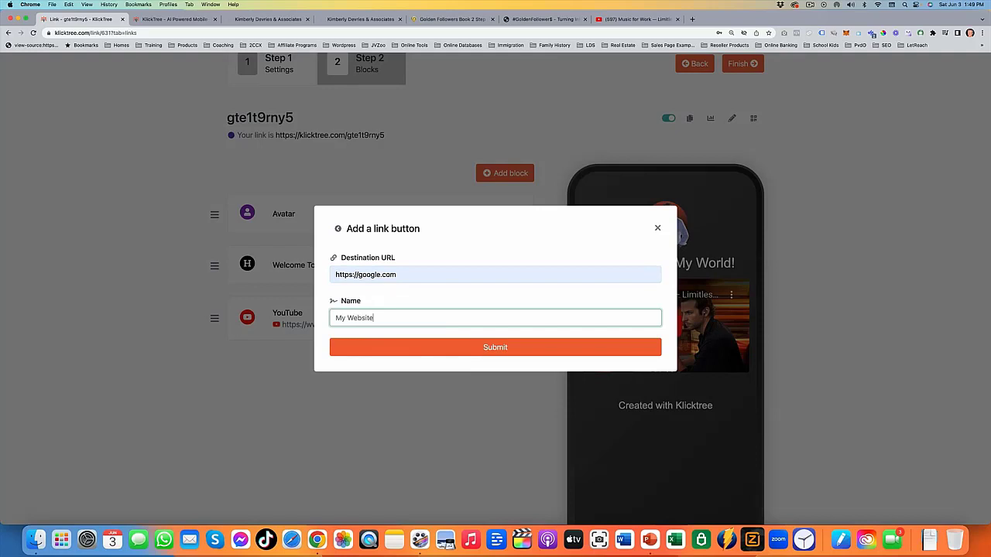
click(469, 347)
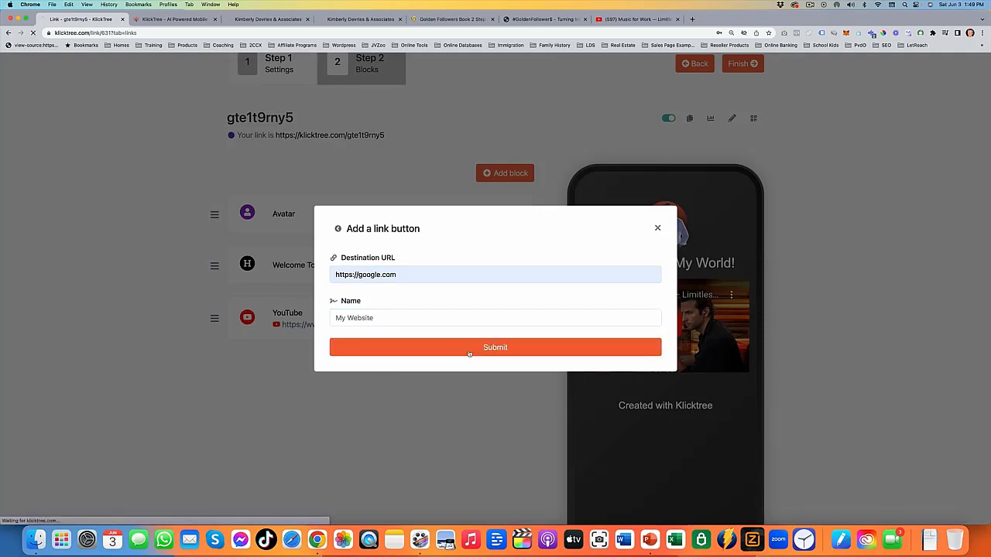
Step: Add an email collector sign-up form block named "Grab My Bonus"
scroll(730, 404, down, 2)
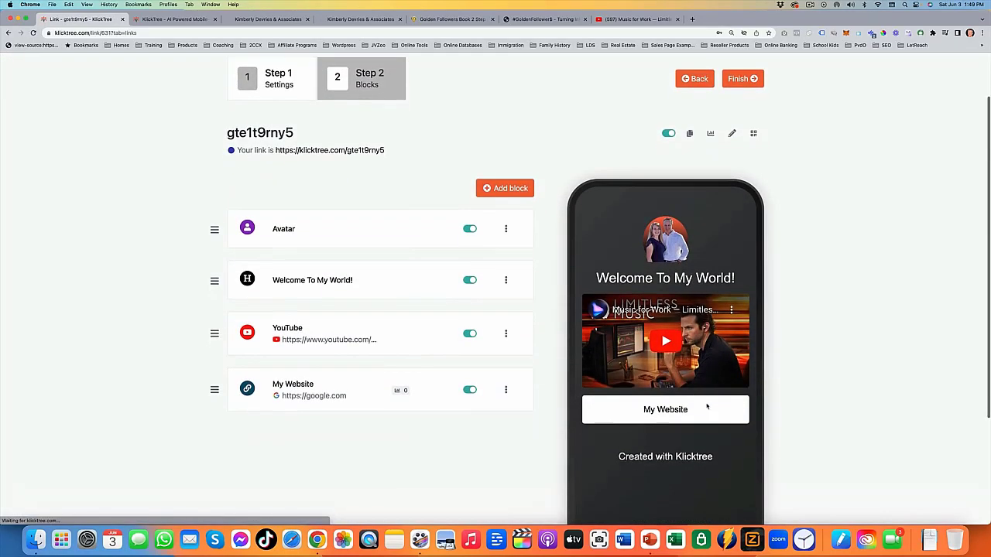
click(504, 188)
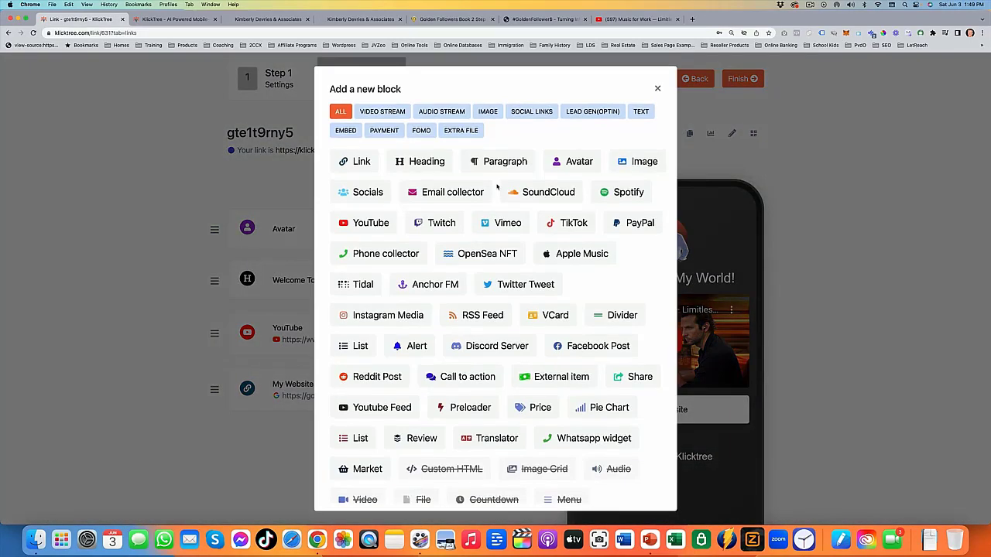
click(442, 194)
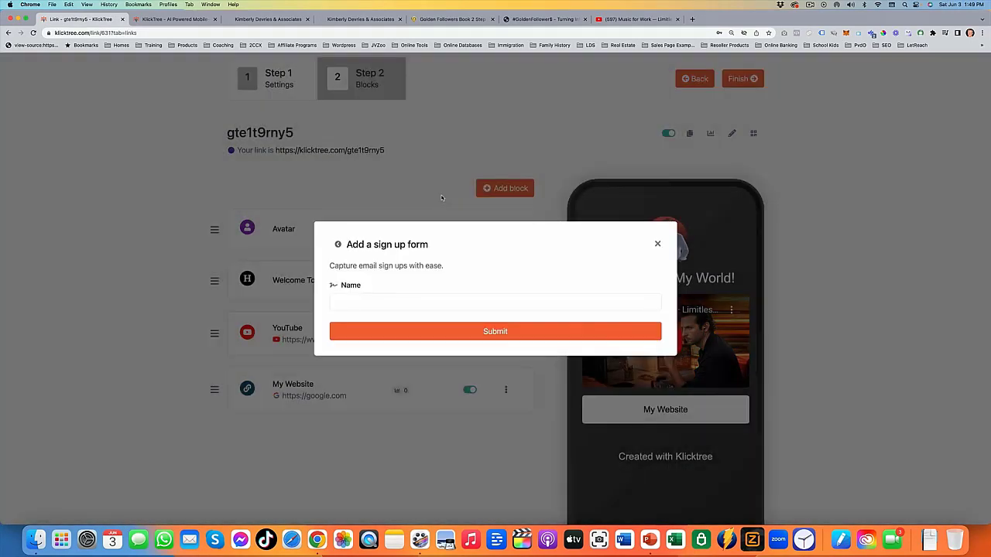
click(399, 301)
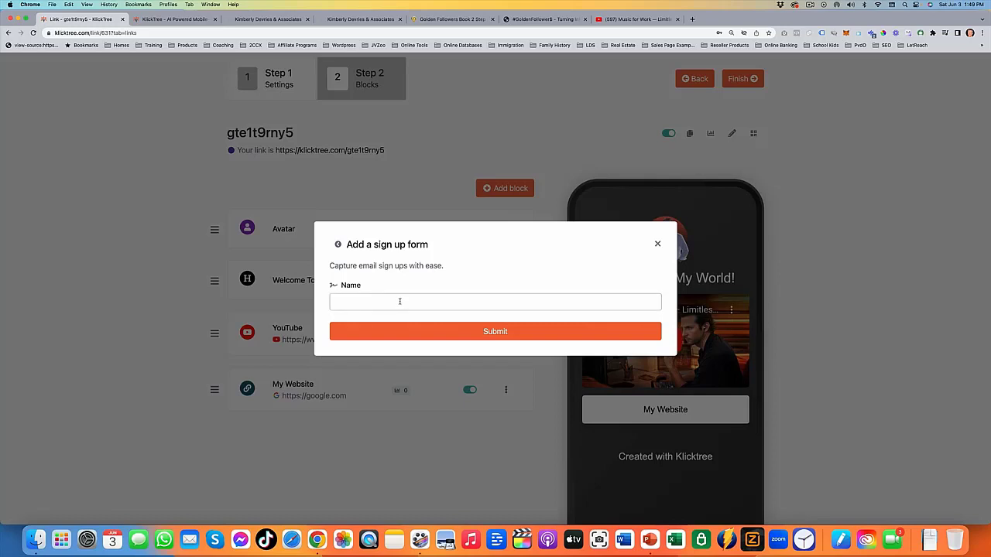
click(399, 301)
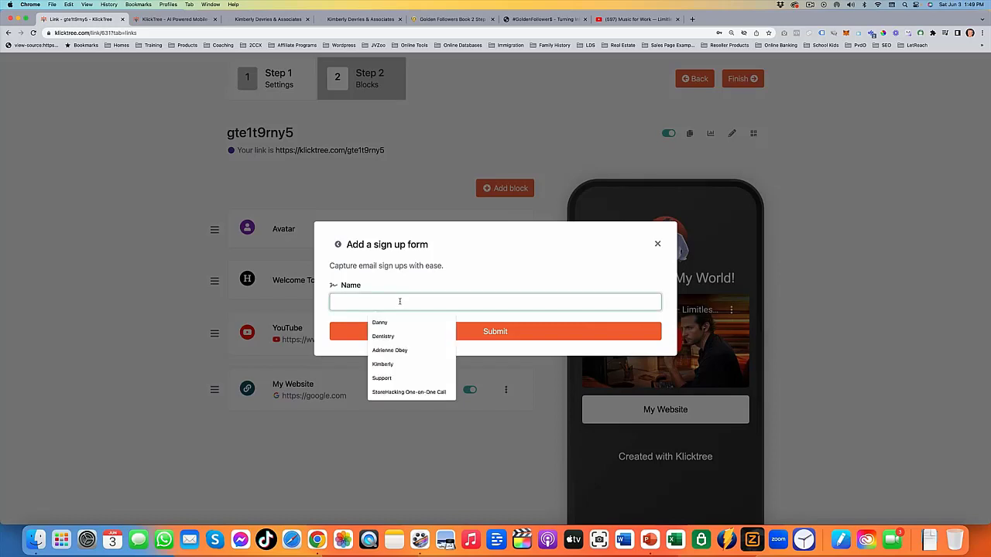
text(Grab My Bonus)
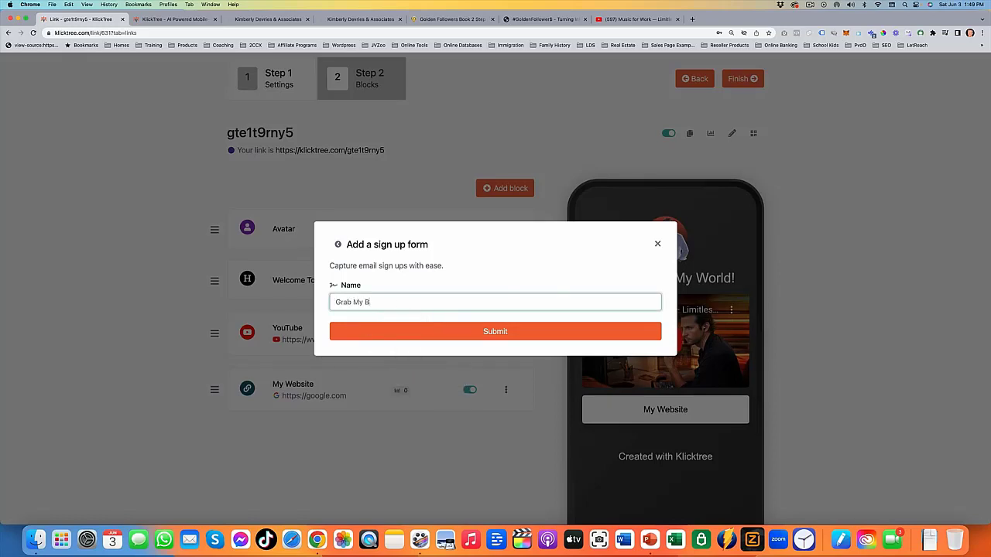
click(517, 330)
Step: Fill in the "Grab My Bonus" form settings with button text "Sign Up", message "Thank you for signing up." and the agent's website as thank-you URL
scroll(427, 374, down, 2)
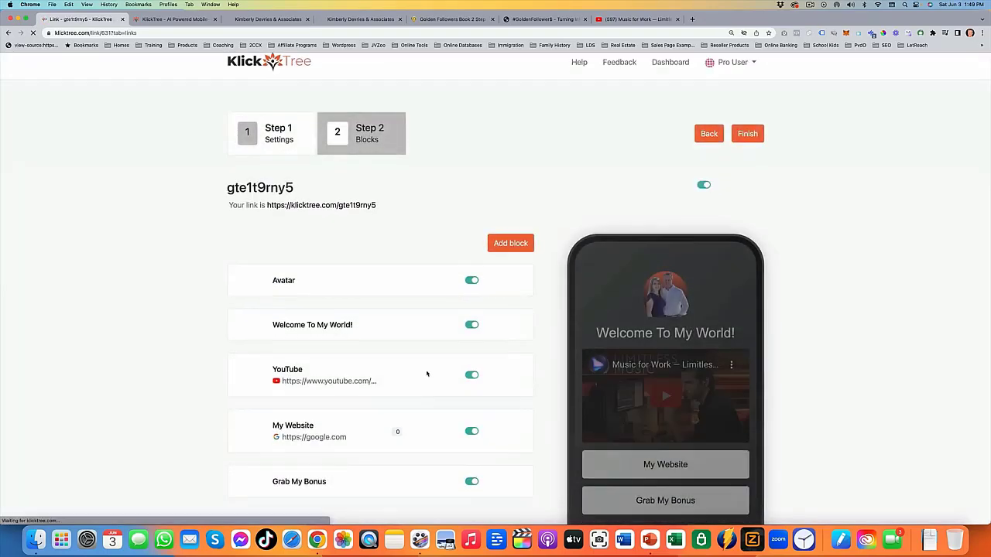
click(307, 384)
scroll(403, 348, down, 2)
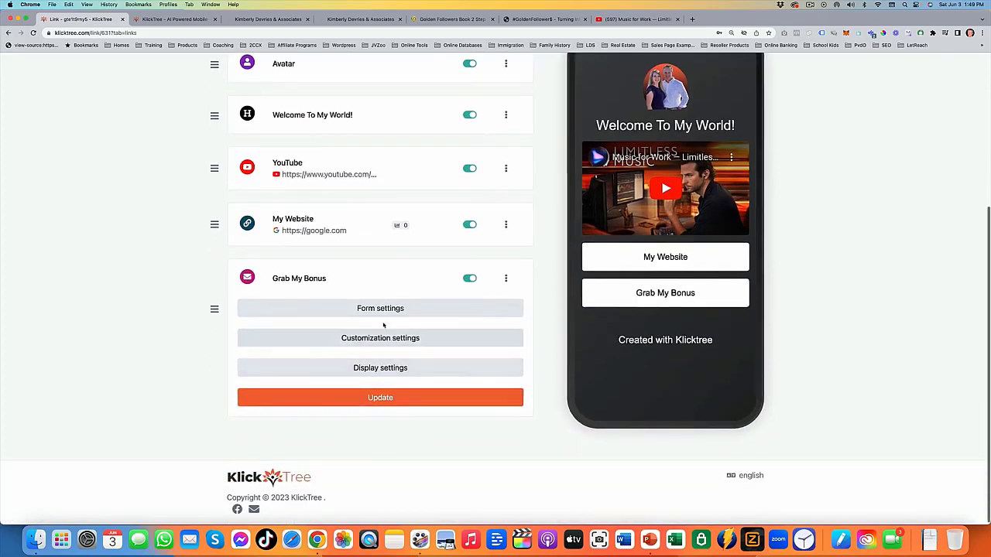
click(383, 309)
scroll(310, 333, down, 1)
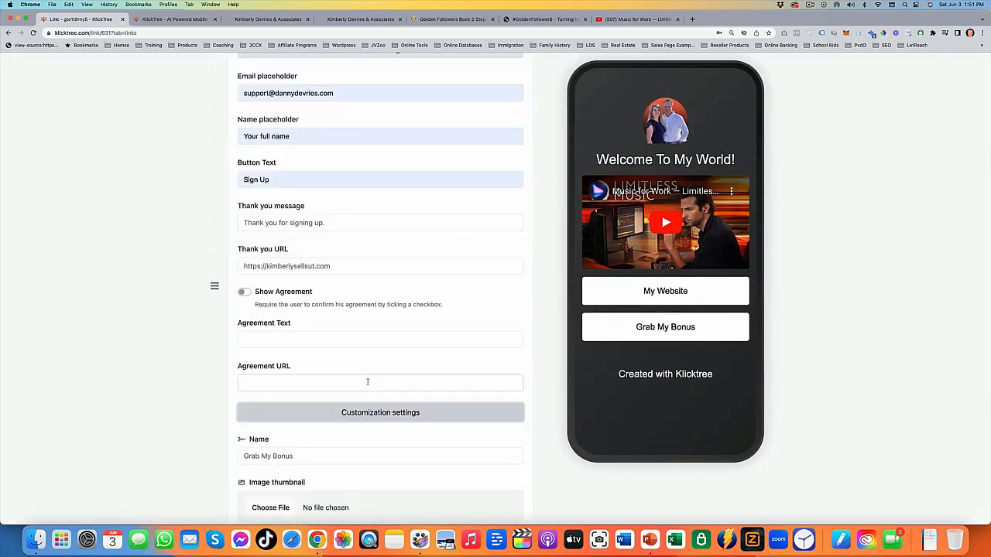
Step: Give the "Grab My Bonus" button the fab fa-accusoft icon in its customization settings
scroll(368, 379, down, 4)
scroll(369, 377, down, 3)
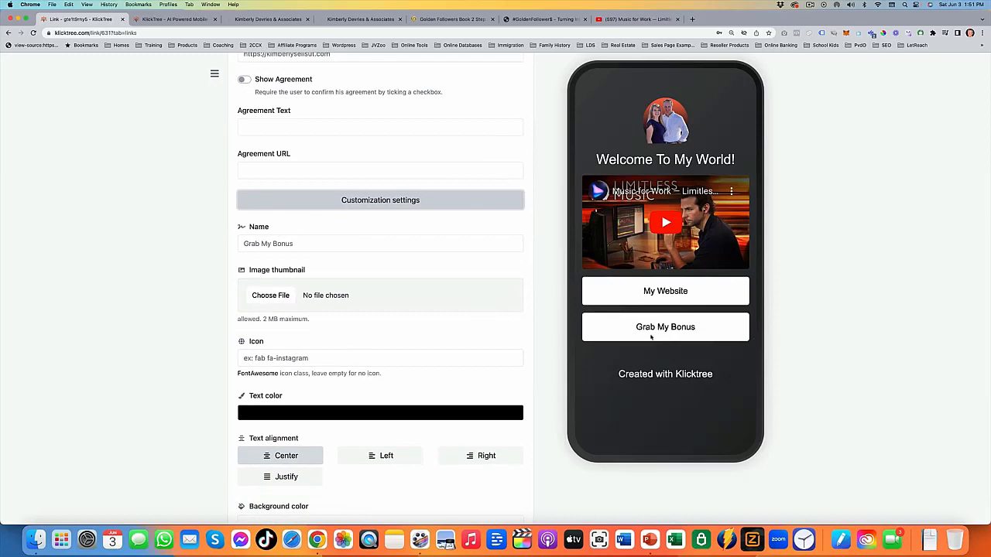
click(297, 358)
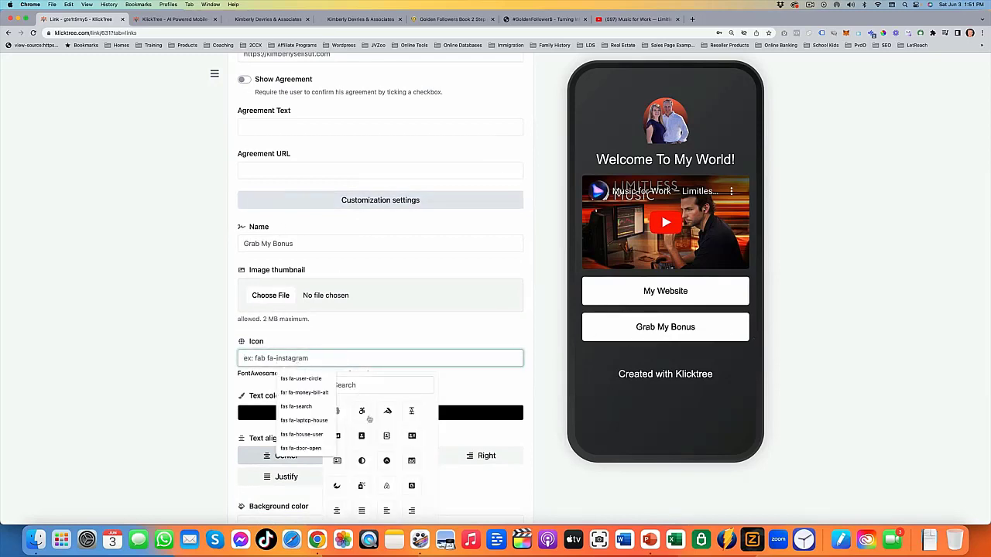
click(387, 411)
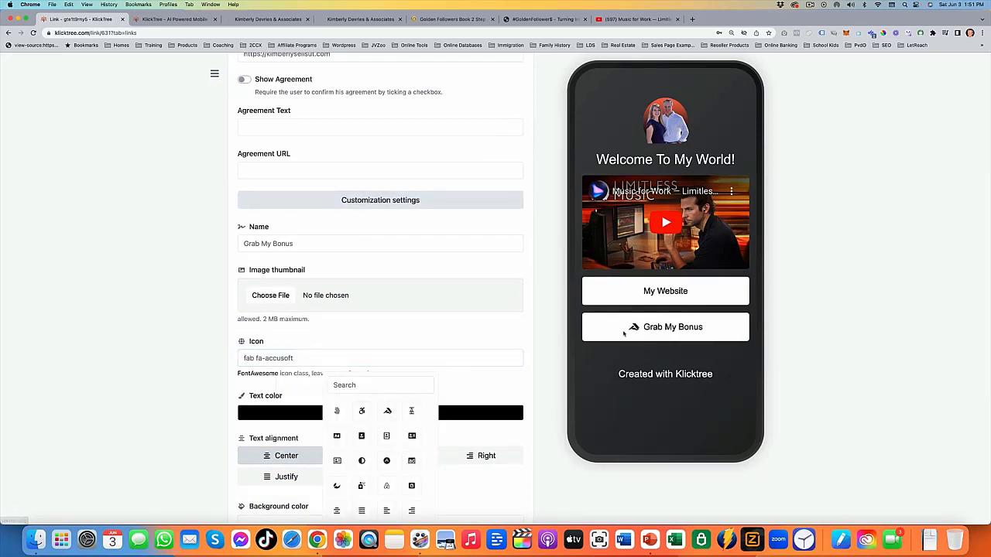
click(346, 360)
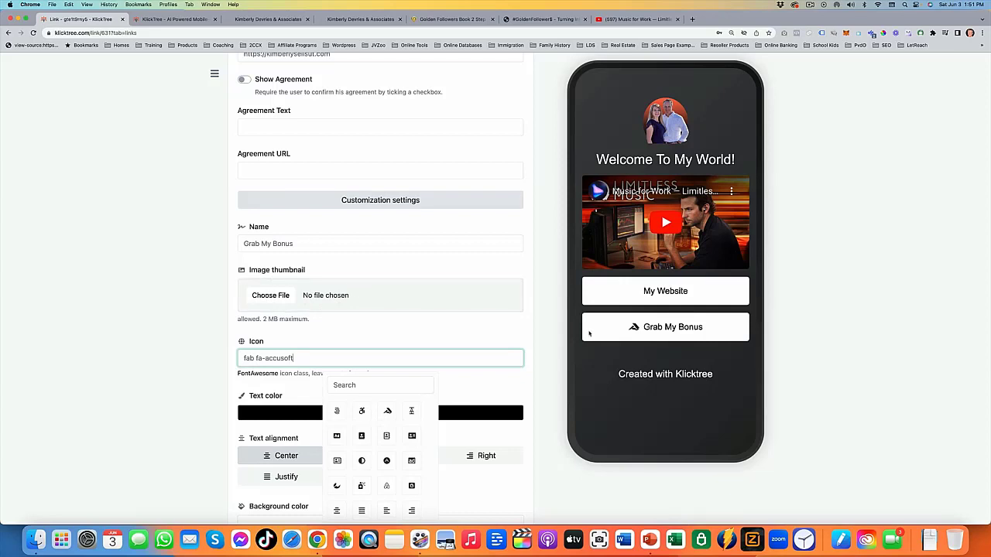
scroll(332, 281, down, 2)
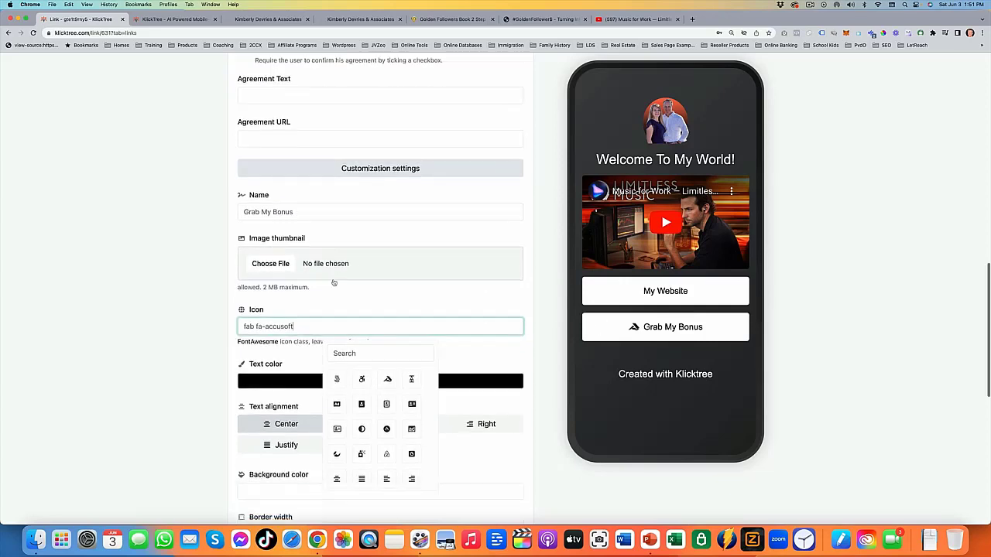
click(468, 318)
Step: Set the text color of the "Grab My Bonus" button to white (#FFFFFF)
click(361, 348)
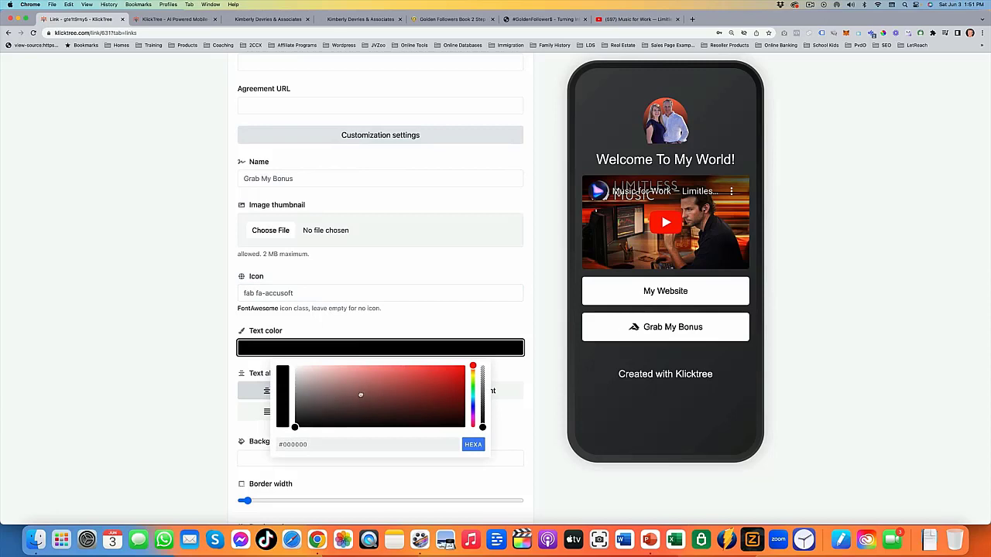
drag(360, 395, 292, 366)
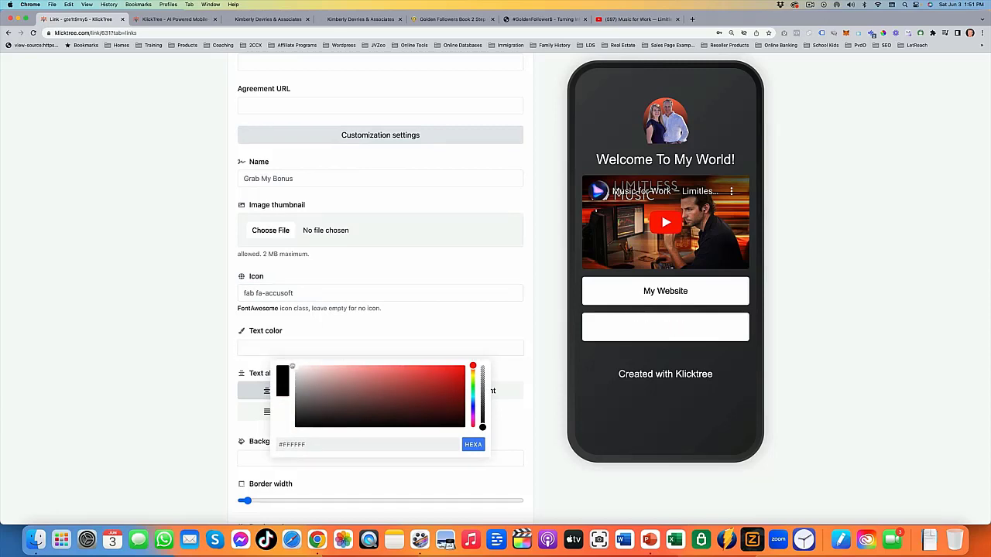
click(321, 331)
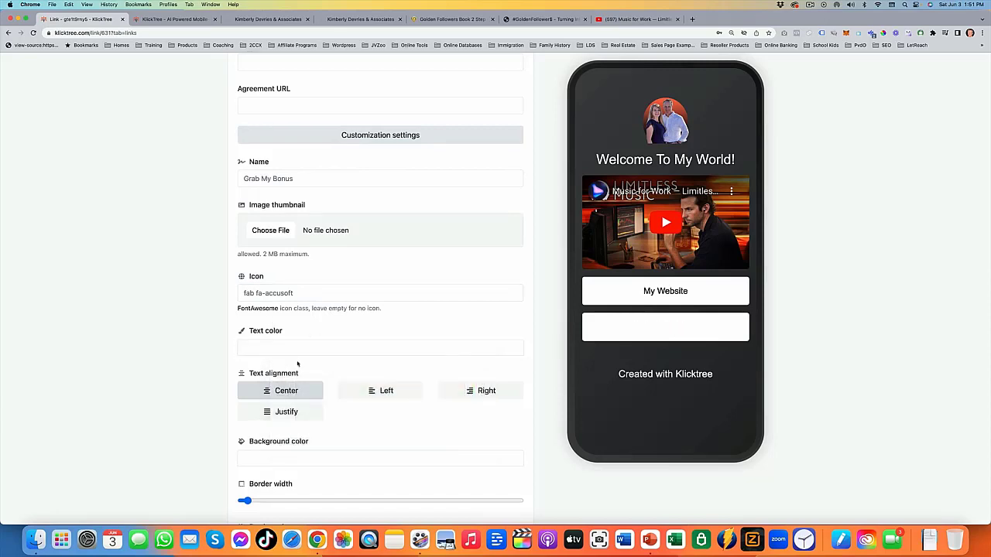
Step: Set the background color of the "Grab My Bonus" button to dark grey (#505050)
click(314, 458)
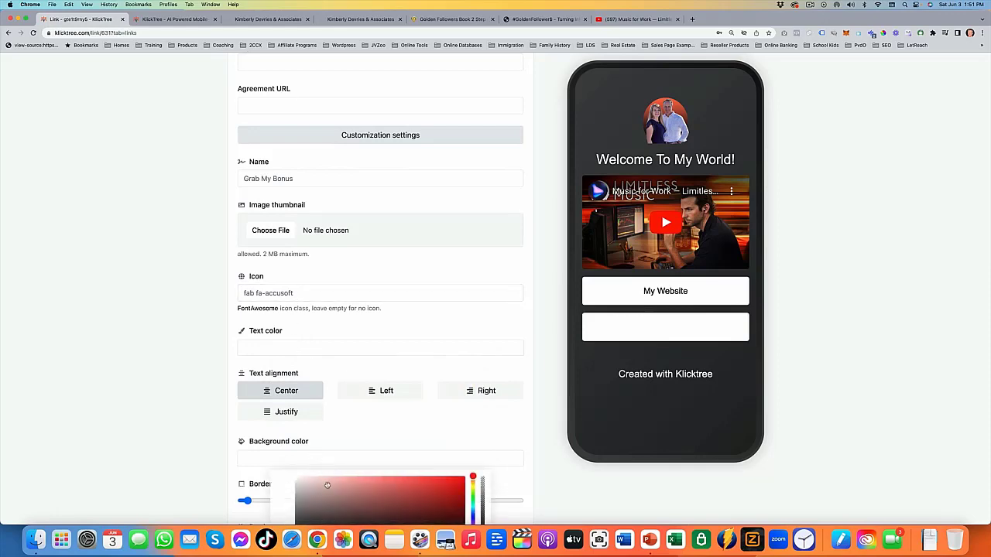
click(298, 504)
drag(298, 504, 295, 517)
scroll(511, 233, down, 5)
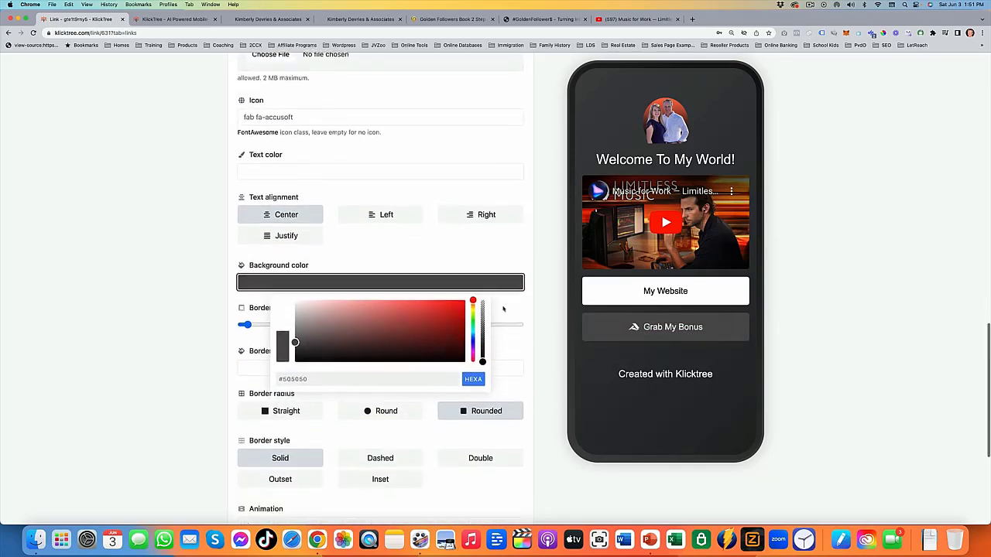
click(512, 233)
Step: Set the "Grab My Bonus" button's border radius to Round, update the block and collapse its settings
scroll(358, 305, down, 3)
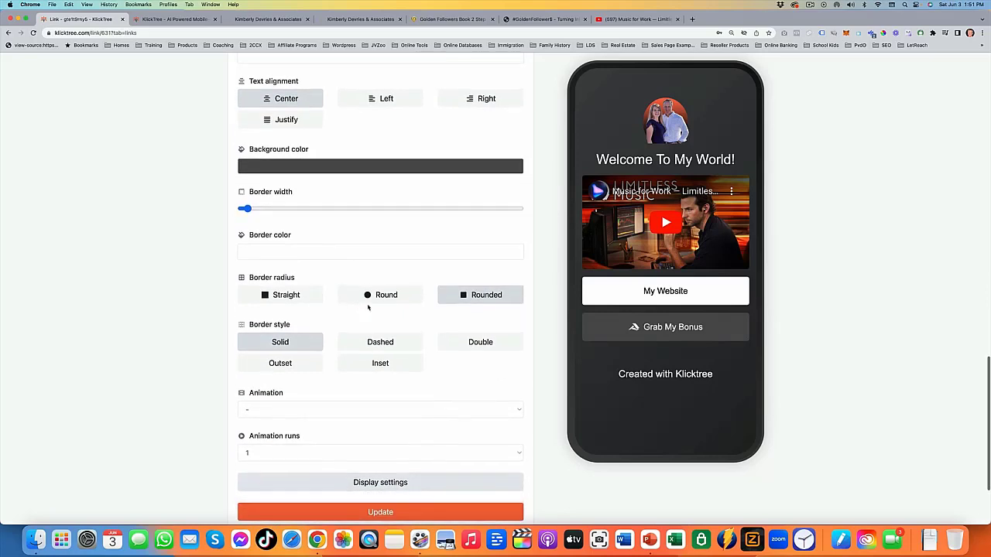
click(376, 297)
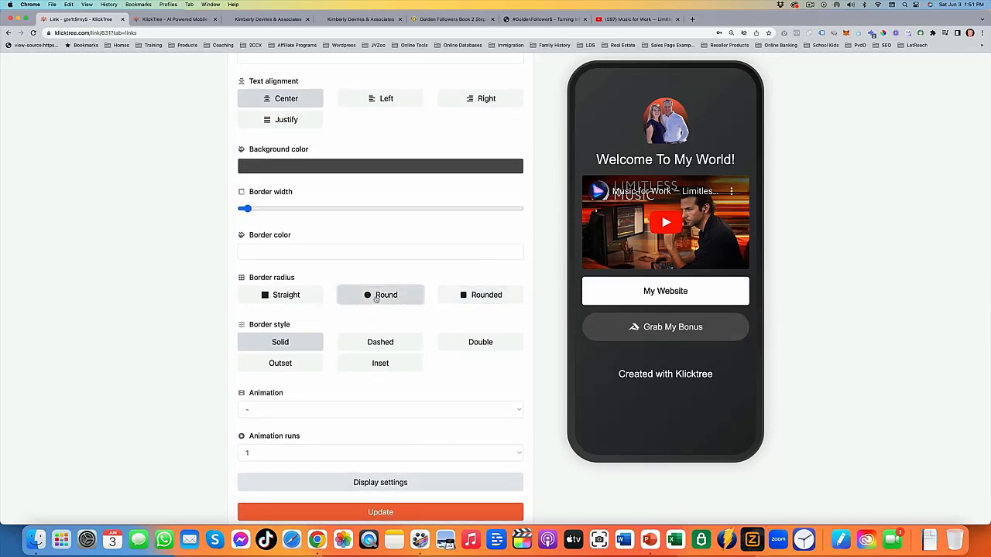
click(473, 301)
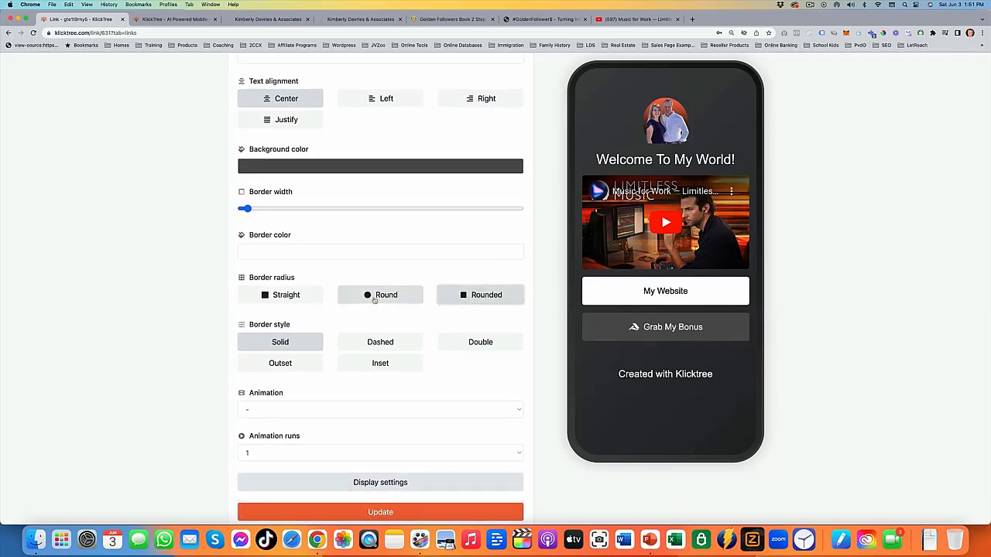
click(373, 300)
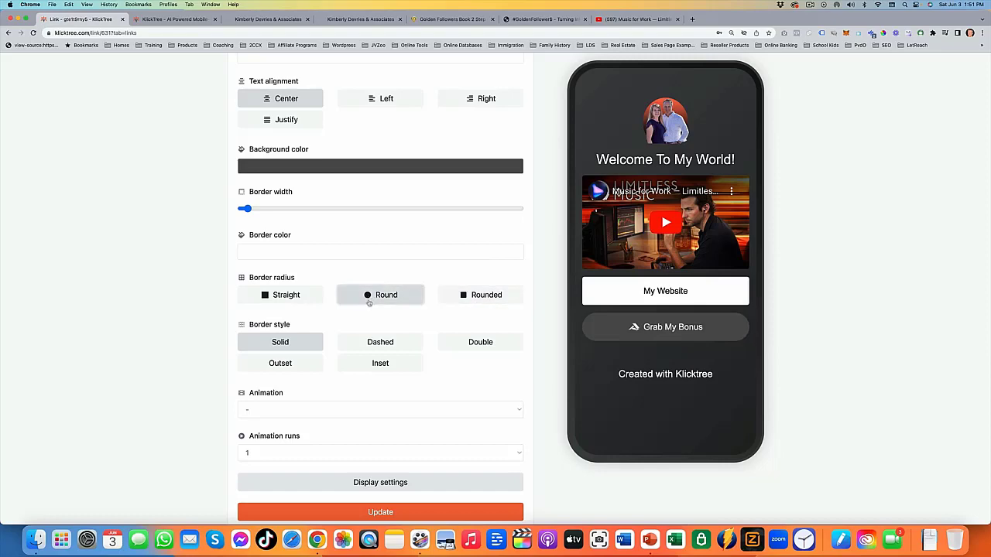
scroll(394, 325, down, 3)
click(405, 398)
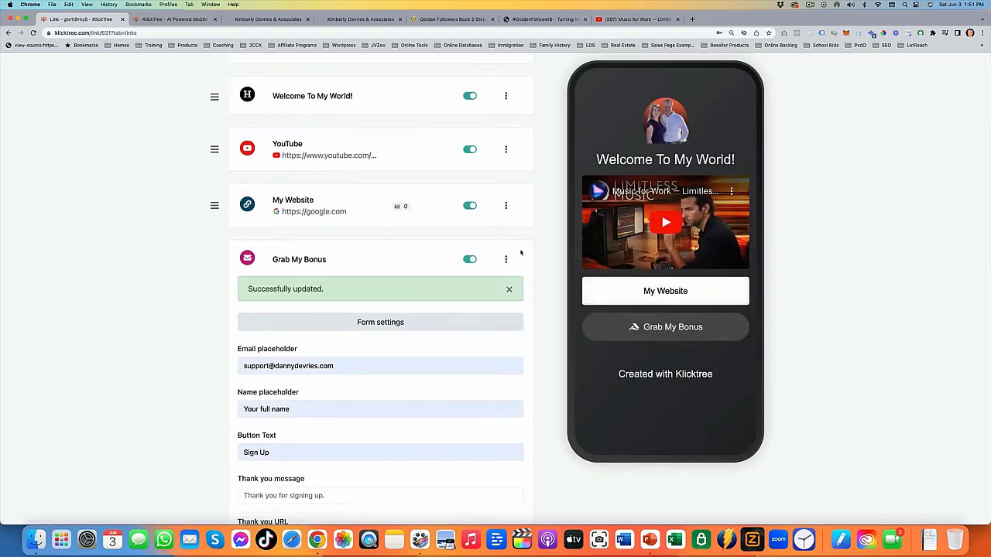
click(327, 268)
scroll(431, 261, up, 3)
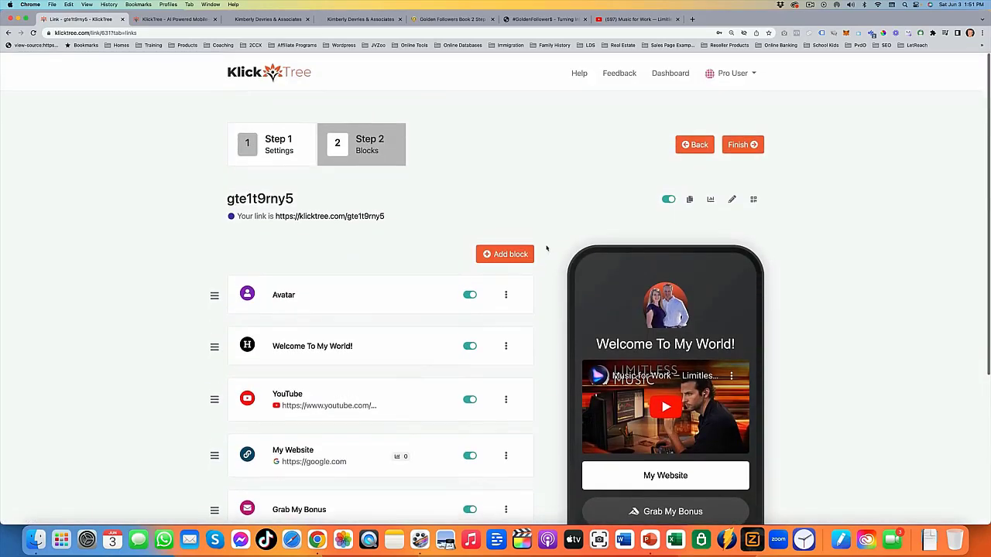
Step: Add an image block showing the #GoldenFollowers book and Exclusive Training graphic
click(496, 251)
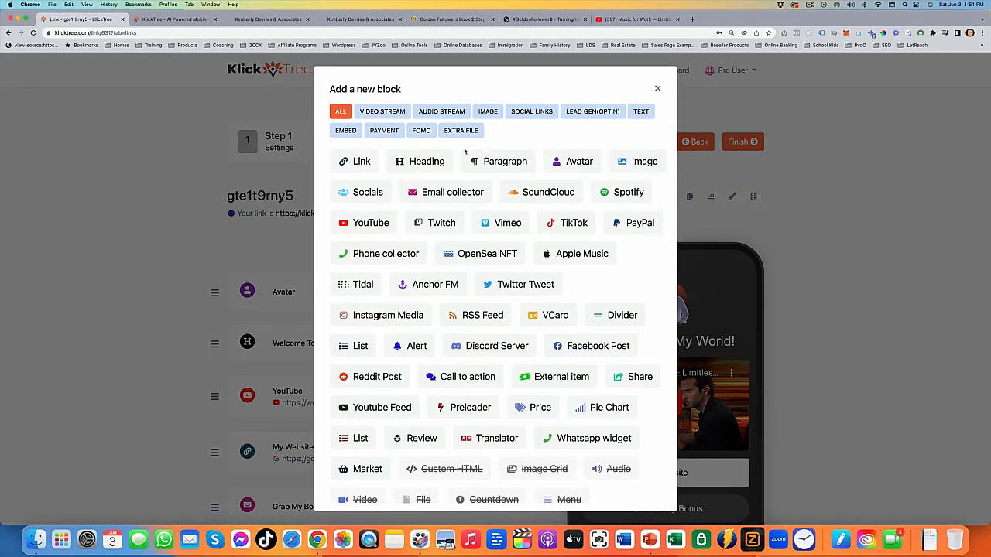
click(638, 161)
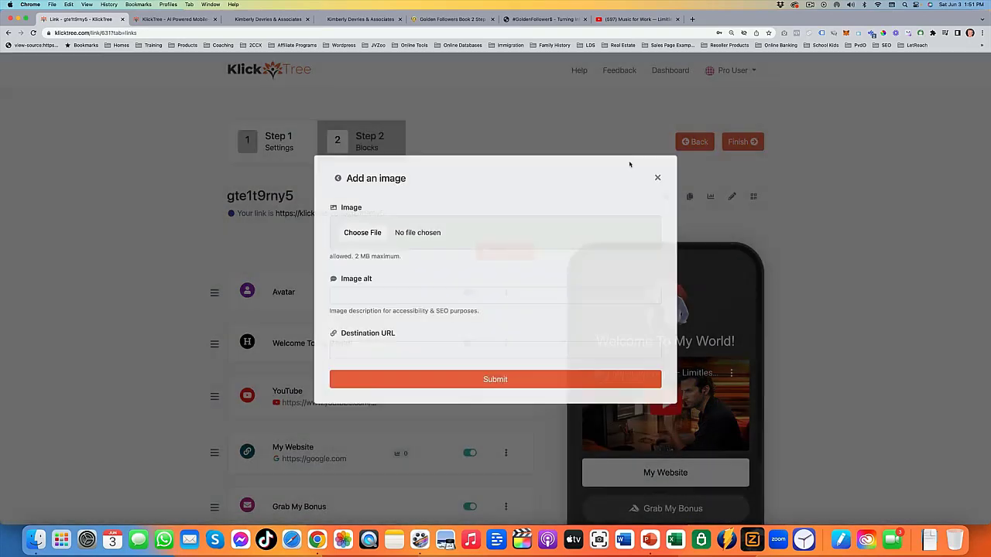
click(363, 242)
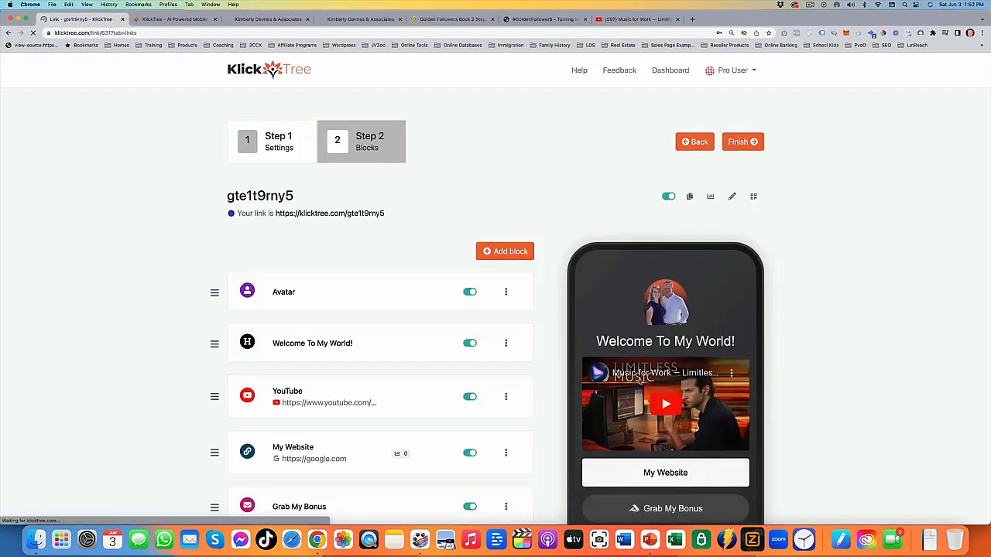
scroll(666, 325, down, 5)
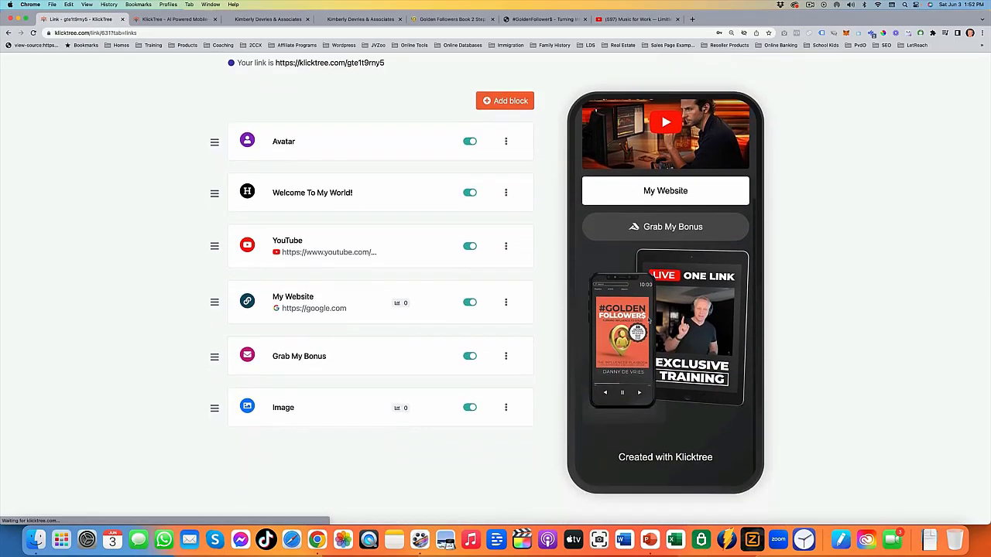
Step: Add a VCard block with the contact's first name as its name
scroll(649, 320, down, 1)
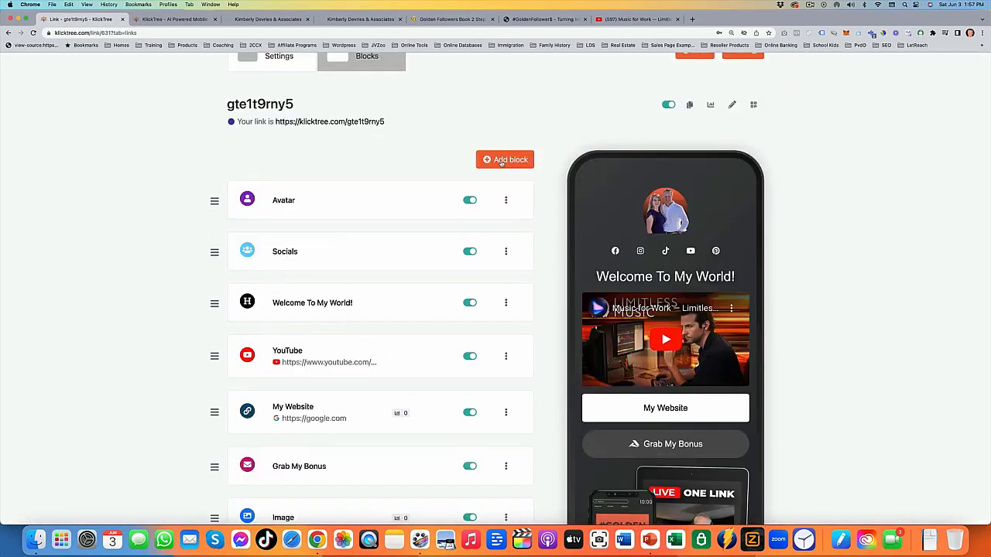
click(502, 161)
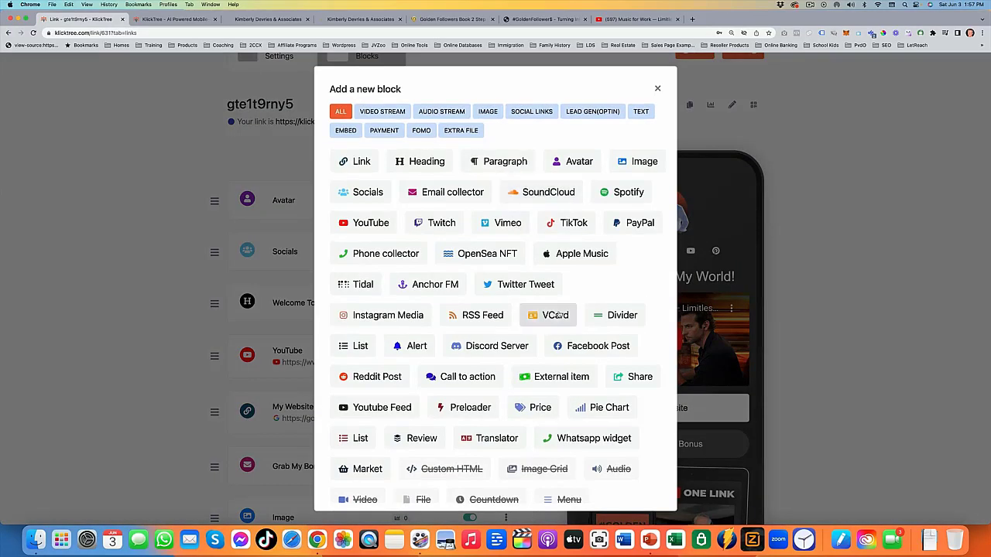
click(558, 315)
click(432, 303)
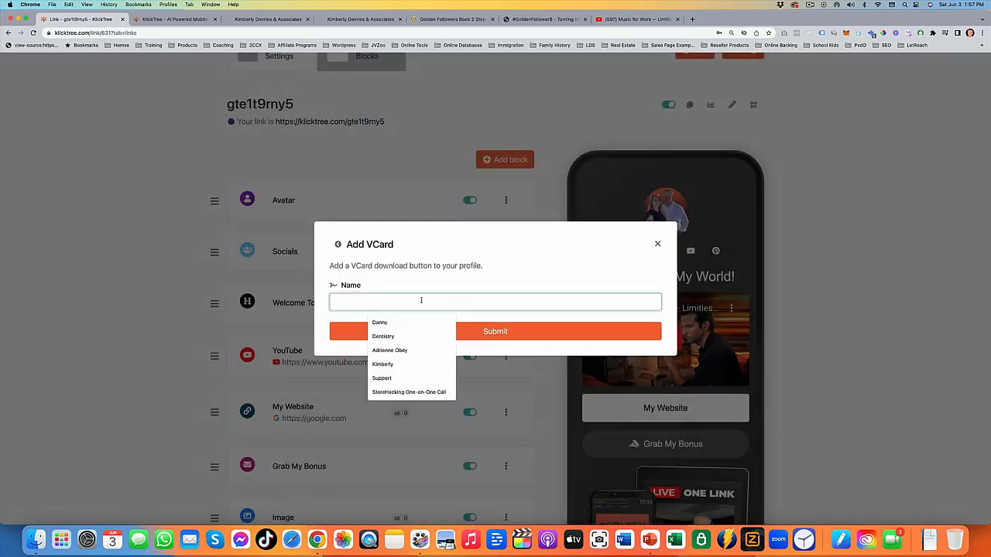
click(393, 365)
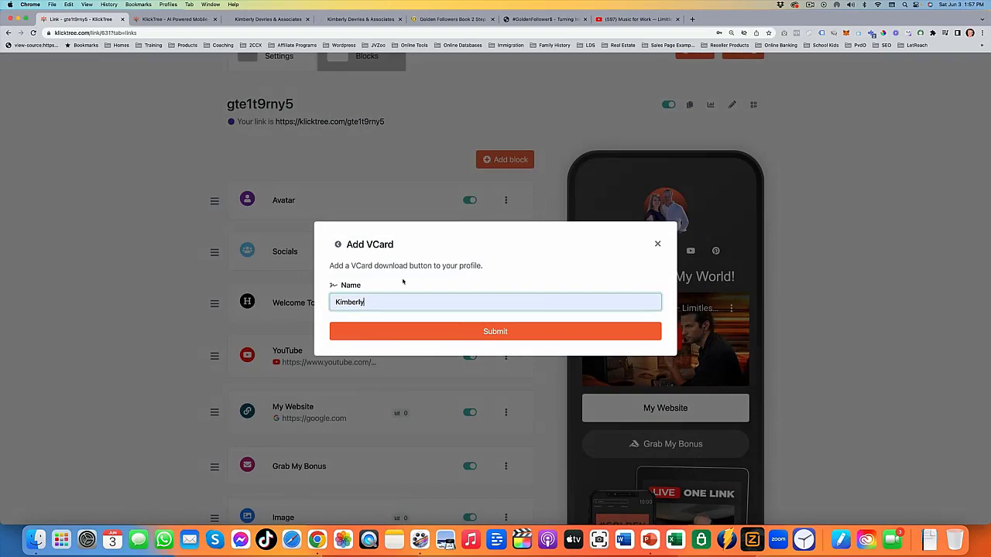
click(533, 338)
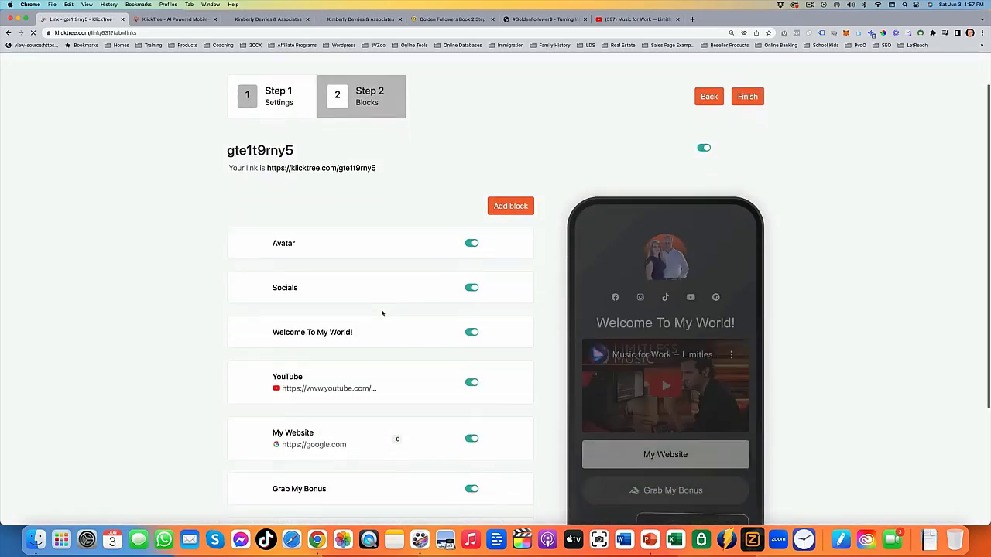
Step: Open the new VCard block's Vcard settings and choose IMG_4223.jpg as its avatar
scroll(382, 312, down, 5)
click(426, 392)
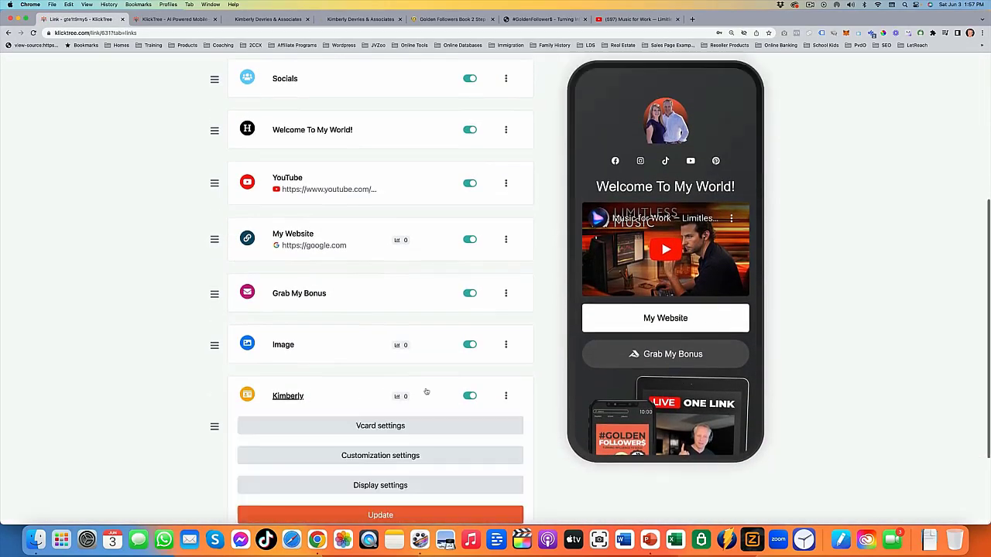
scroll(299, 396, down, 2)
click(299, 353)
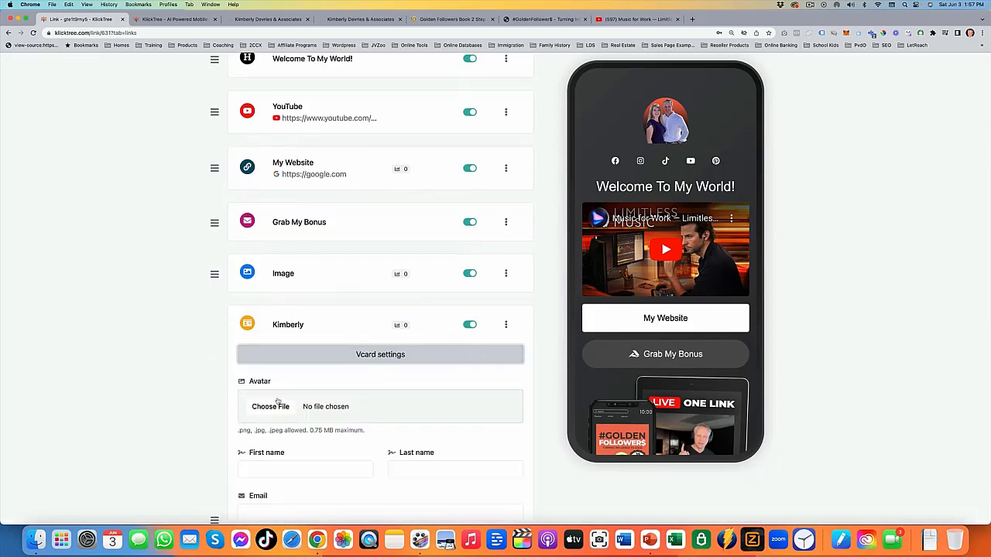
scroll(291, 347, down, 2)
click(270, 314)
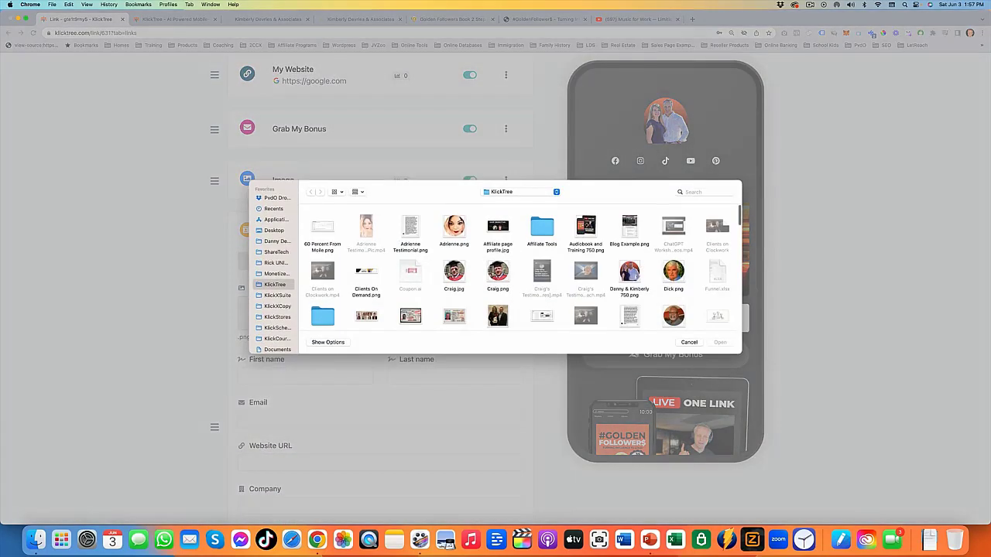
scroll(469, 305, down, 1)
double_click(498, 288)
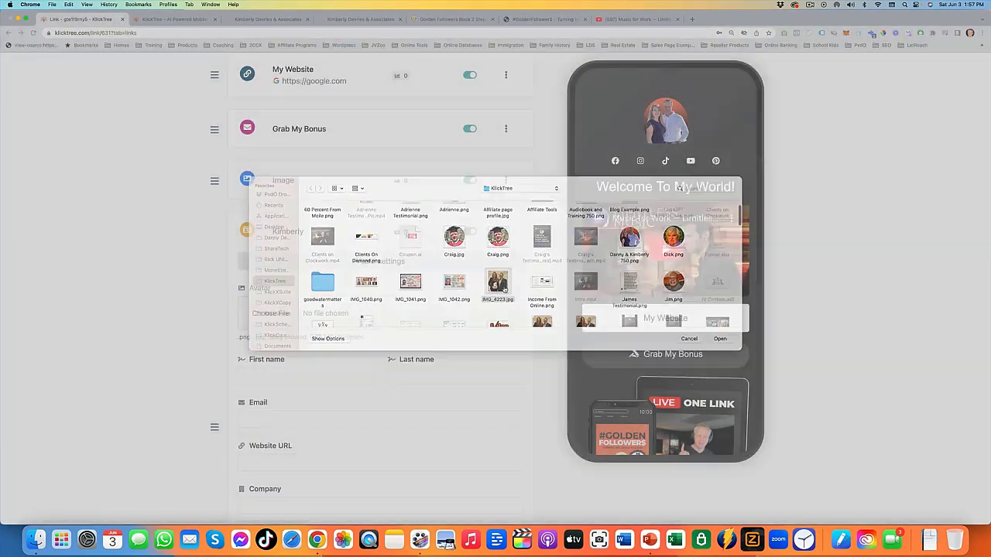
Step: Autofill the VCard contact details from a saved address profile and replace the first name with the contact's own first name
click(282, 376)
key(Down)
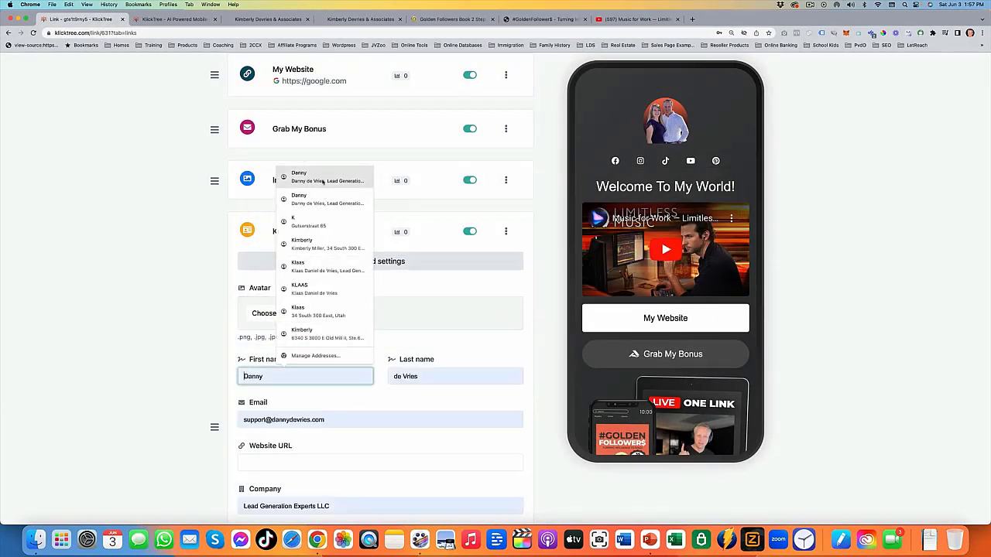
key(Return)
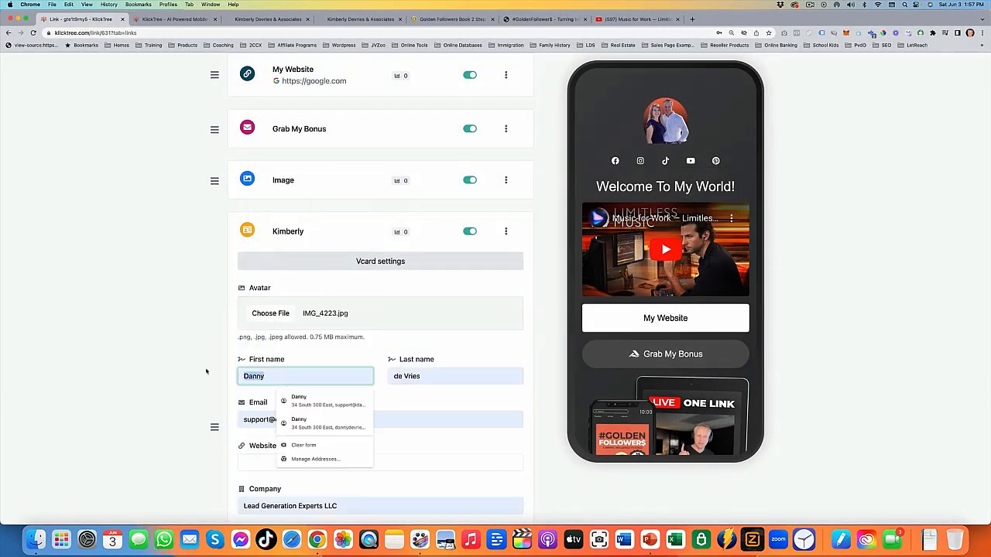
text(Ki)
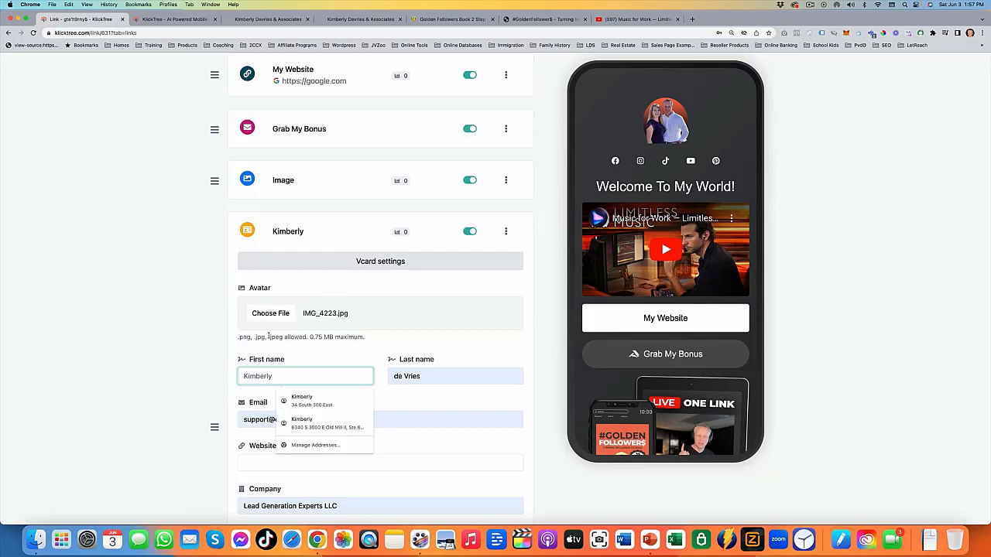
text(mberly)
Step: Update the VCard block with the contact details and decline saving the address in the browser
scroll(294, 336, down, 10)
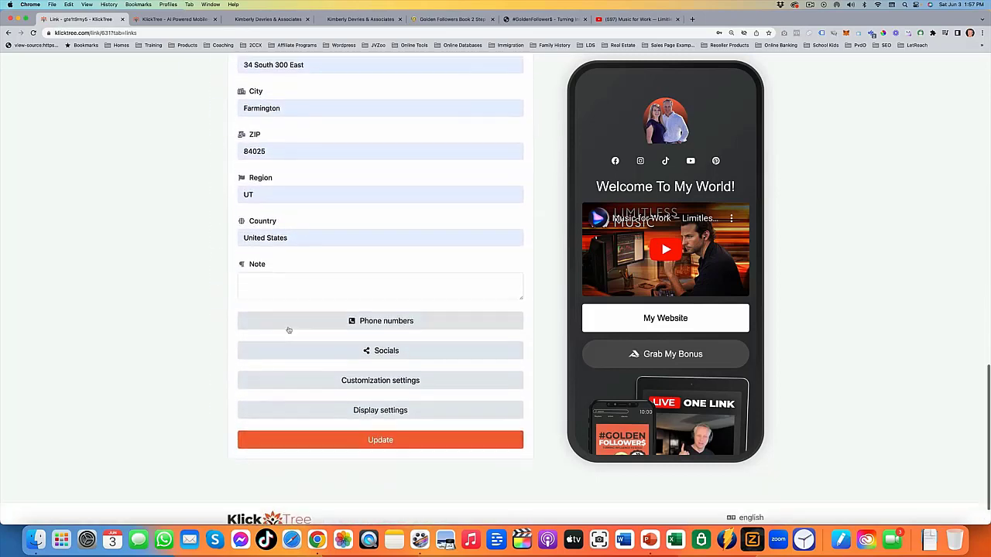
scroll(418, 376, down, 2)
click(418, 395)
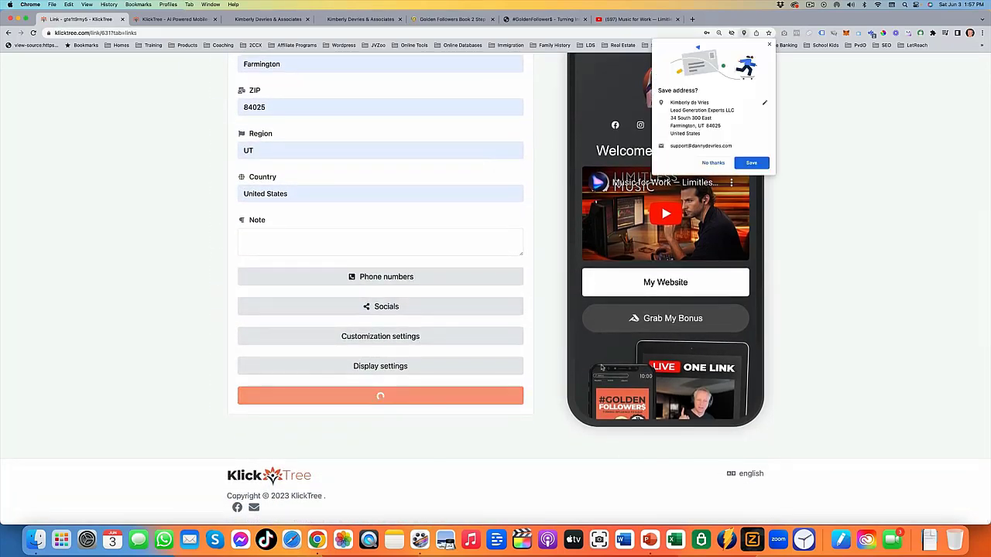
click(713, 162)
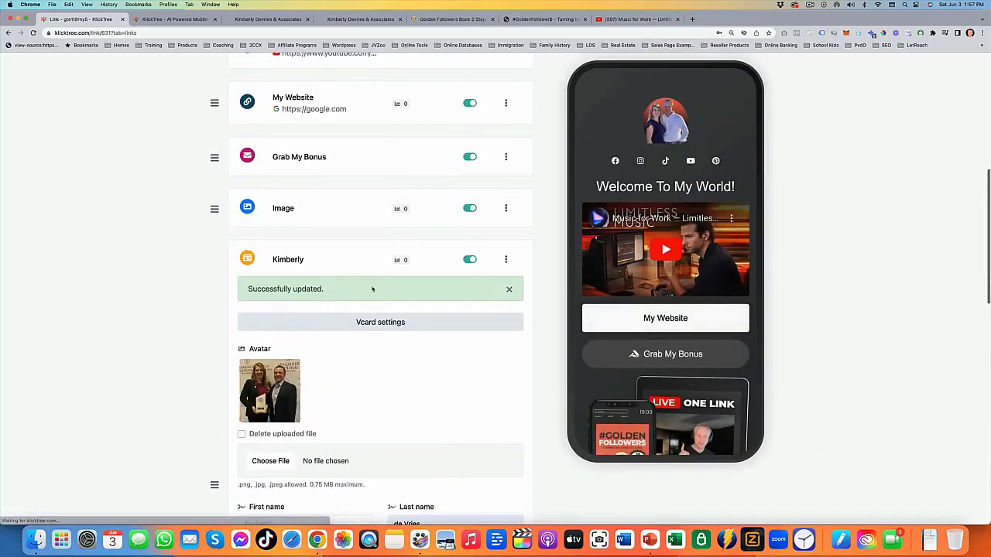
Step: Change the VCard block's display name to "Grab My VCard" in its customization settings and update the block
scroll(706, 314, down, 10)
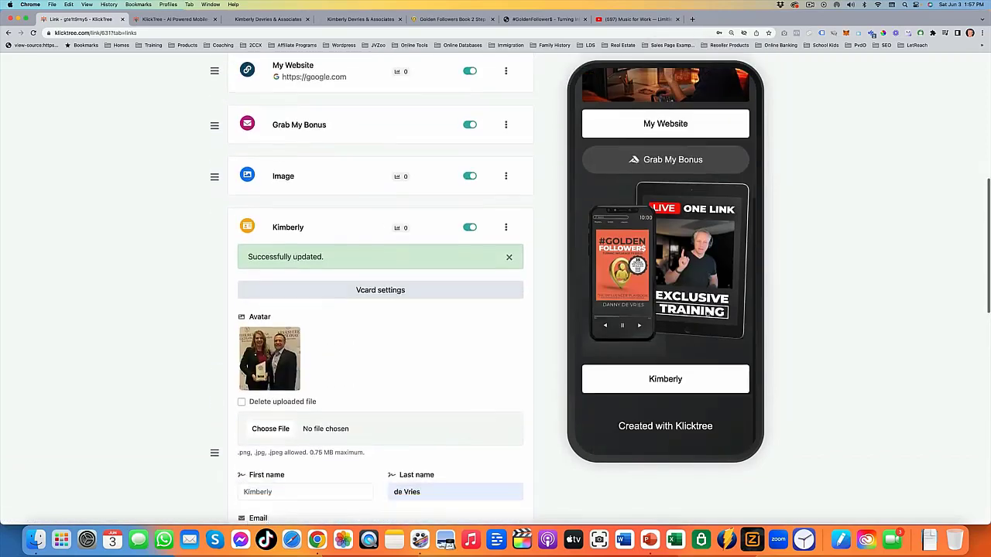
click(368, 438)
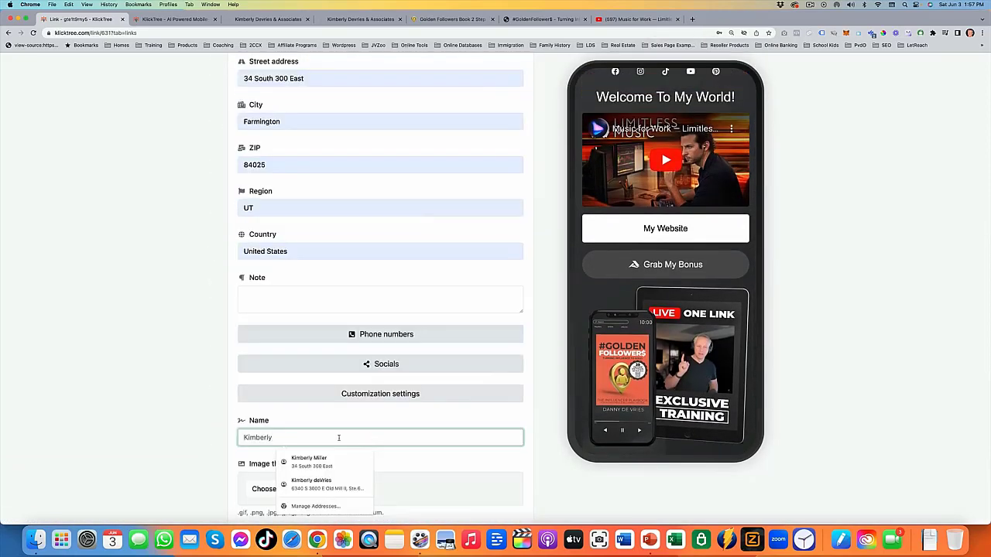
drag(338, 438, 223, 439)
text(Gra)
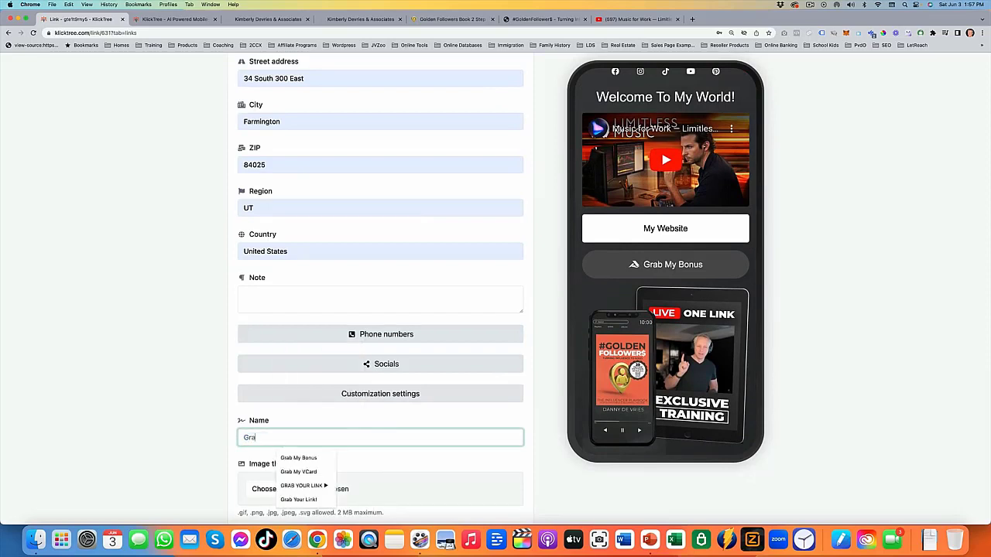
text(b My )
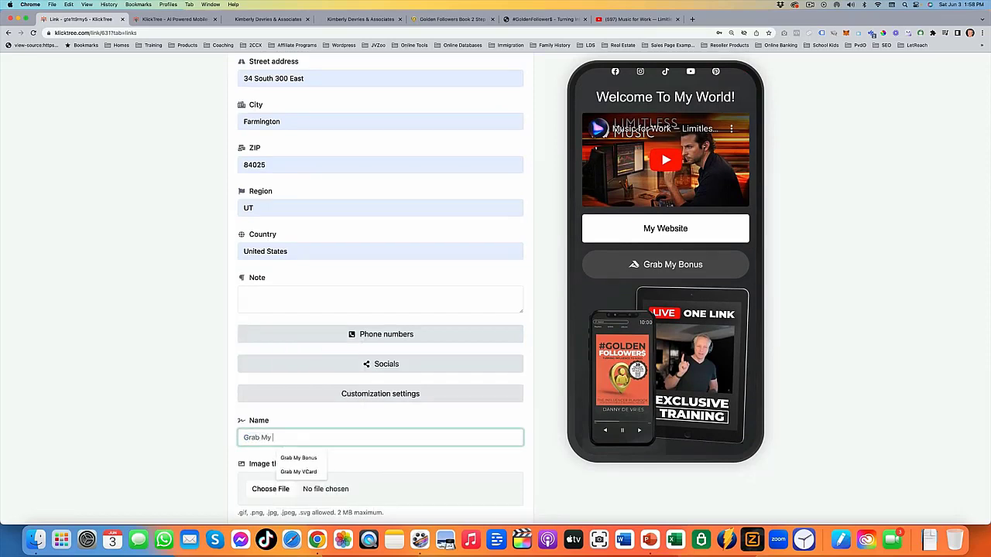
text(VCard)
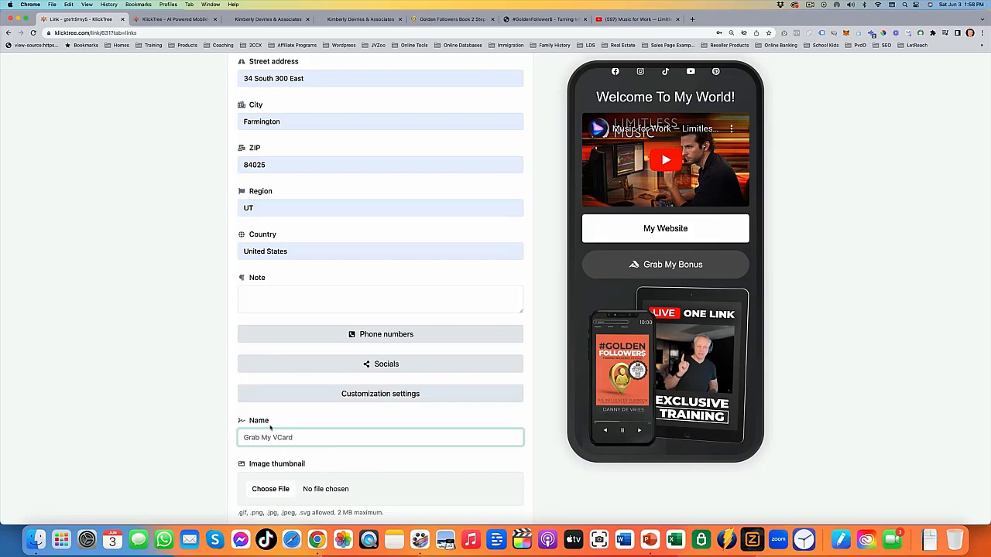
scroll(270, 426, down, 10)
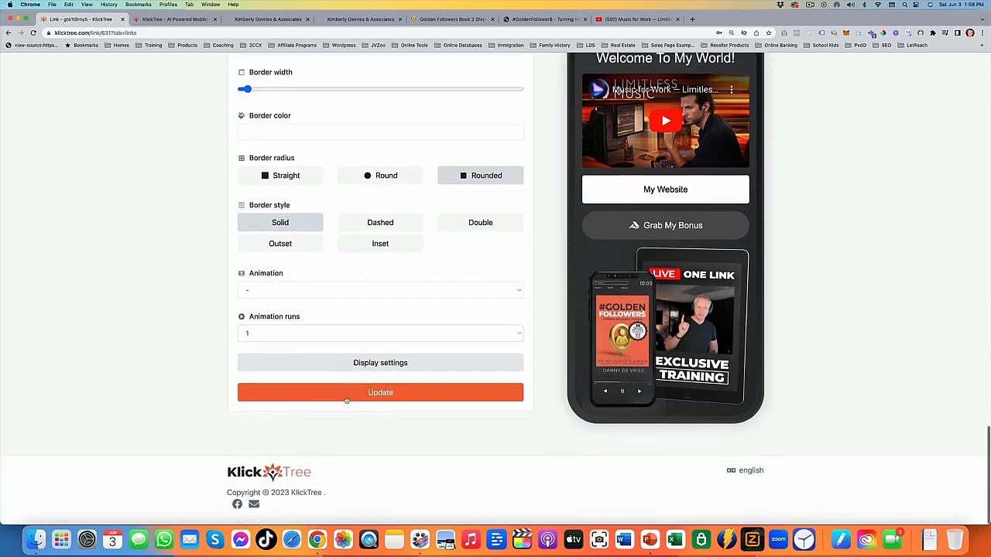
click(346, 398)
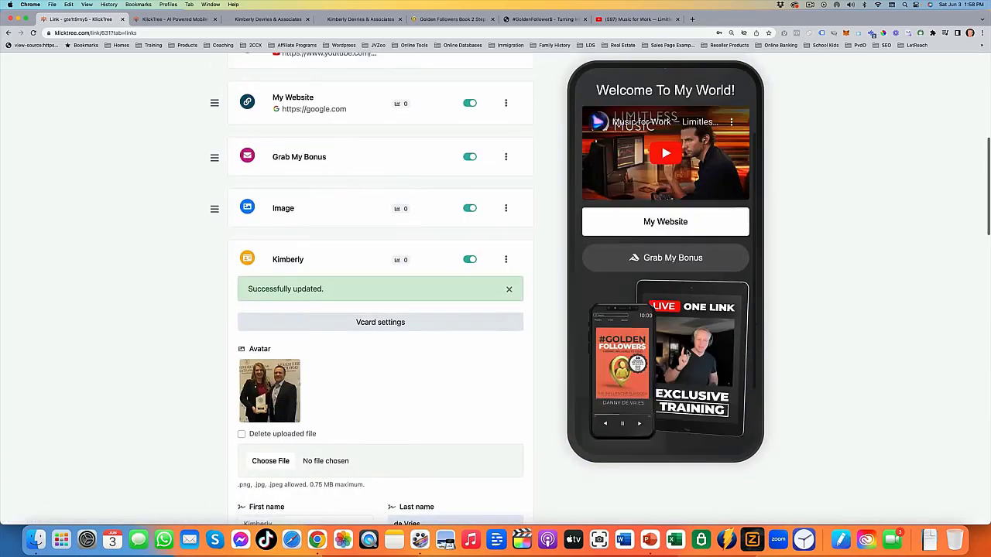
Step: Move the collapsed VCard block directly below the Socials block and finish the link page
scroll(676, 387, down, 6)
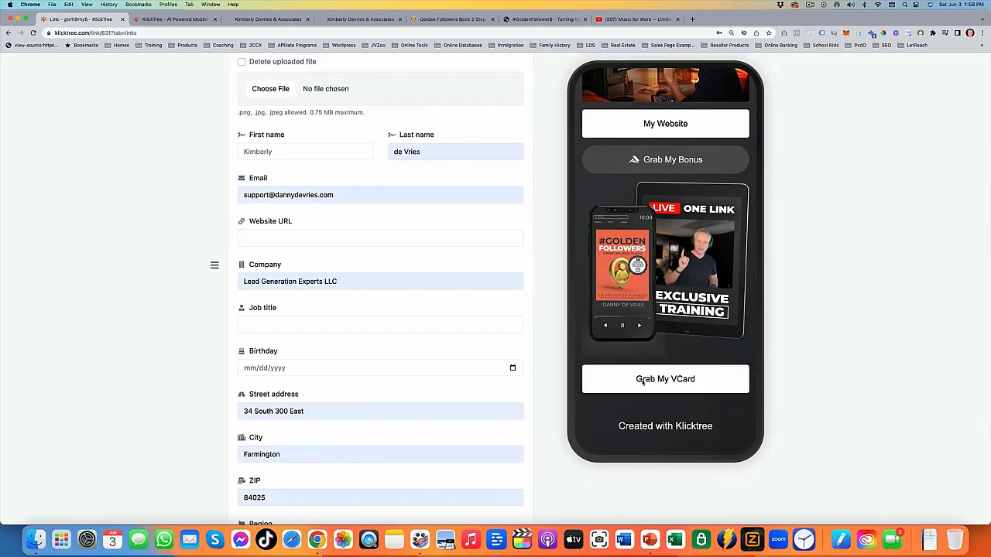
scroll(299, 381, up, 5)
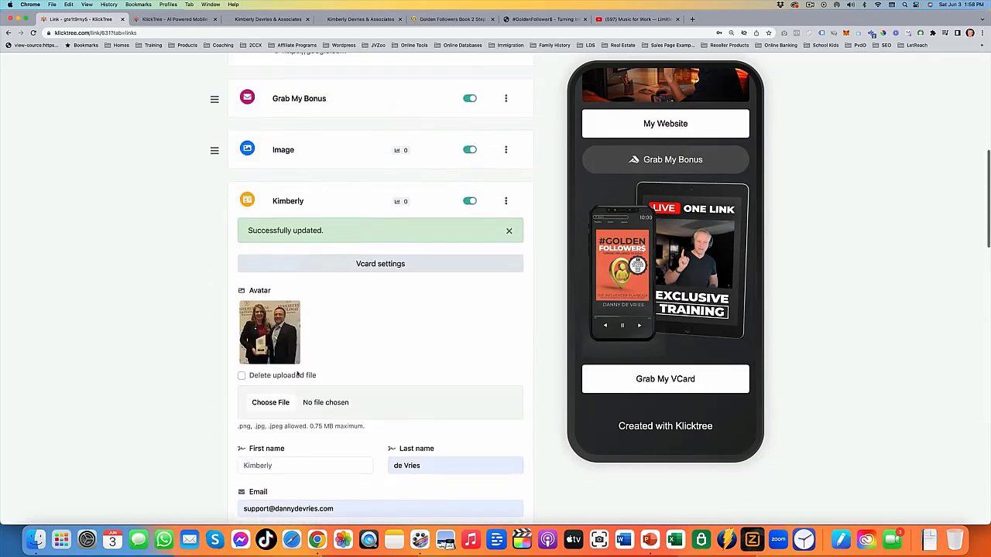
click(278, 254)
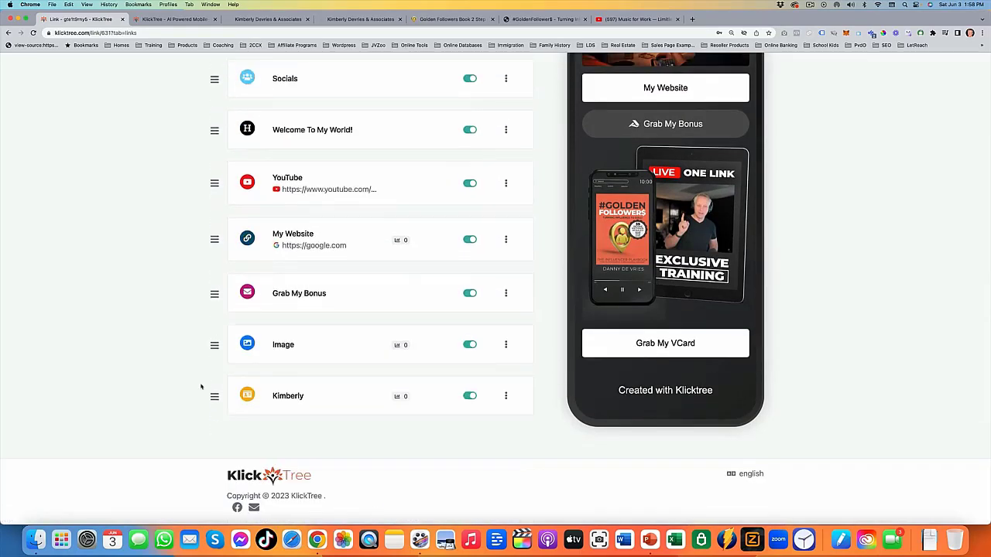
drag(215, 396, 234, 125)
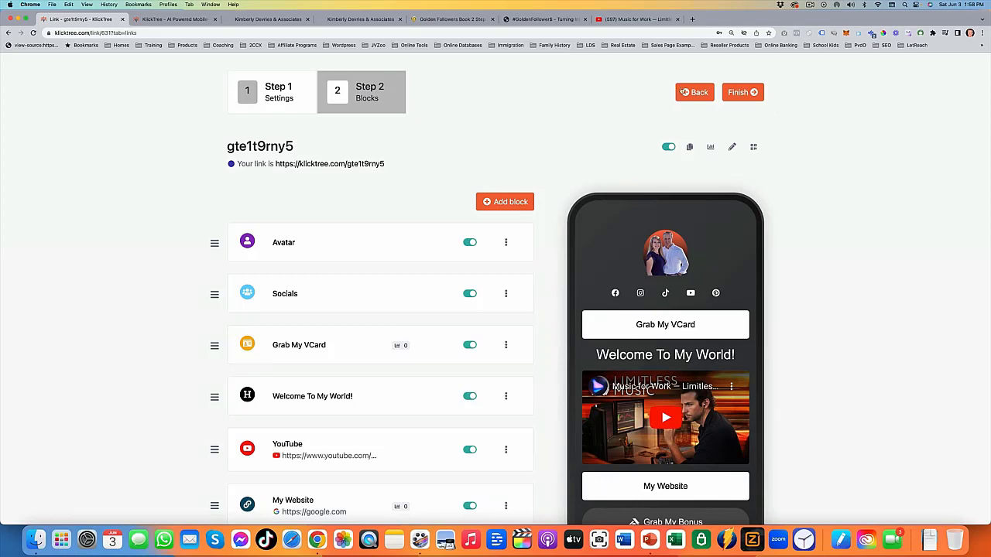
click(735, 92)
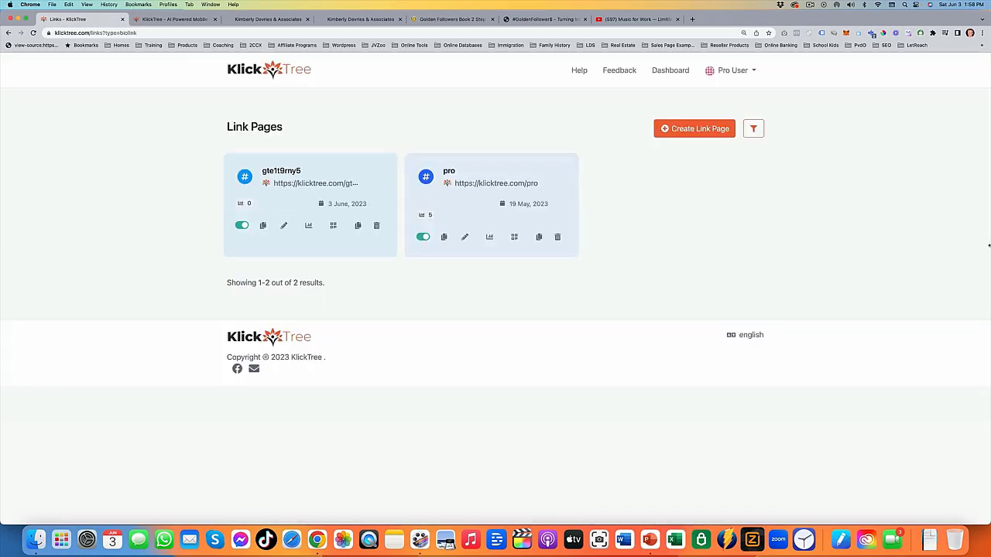